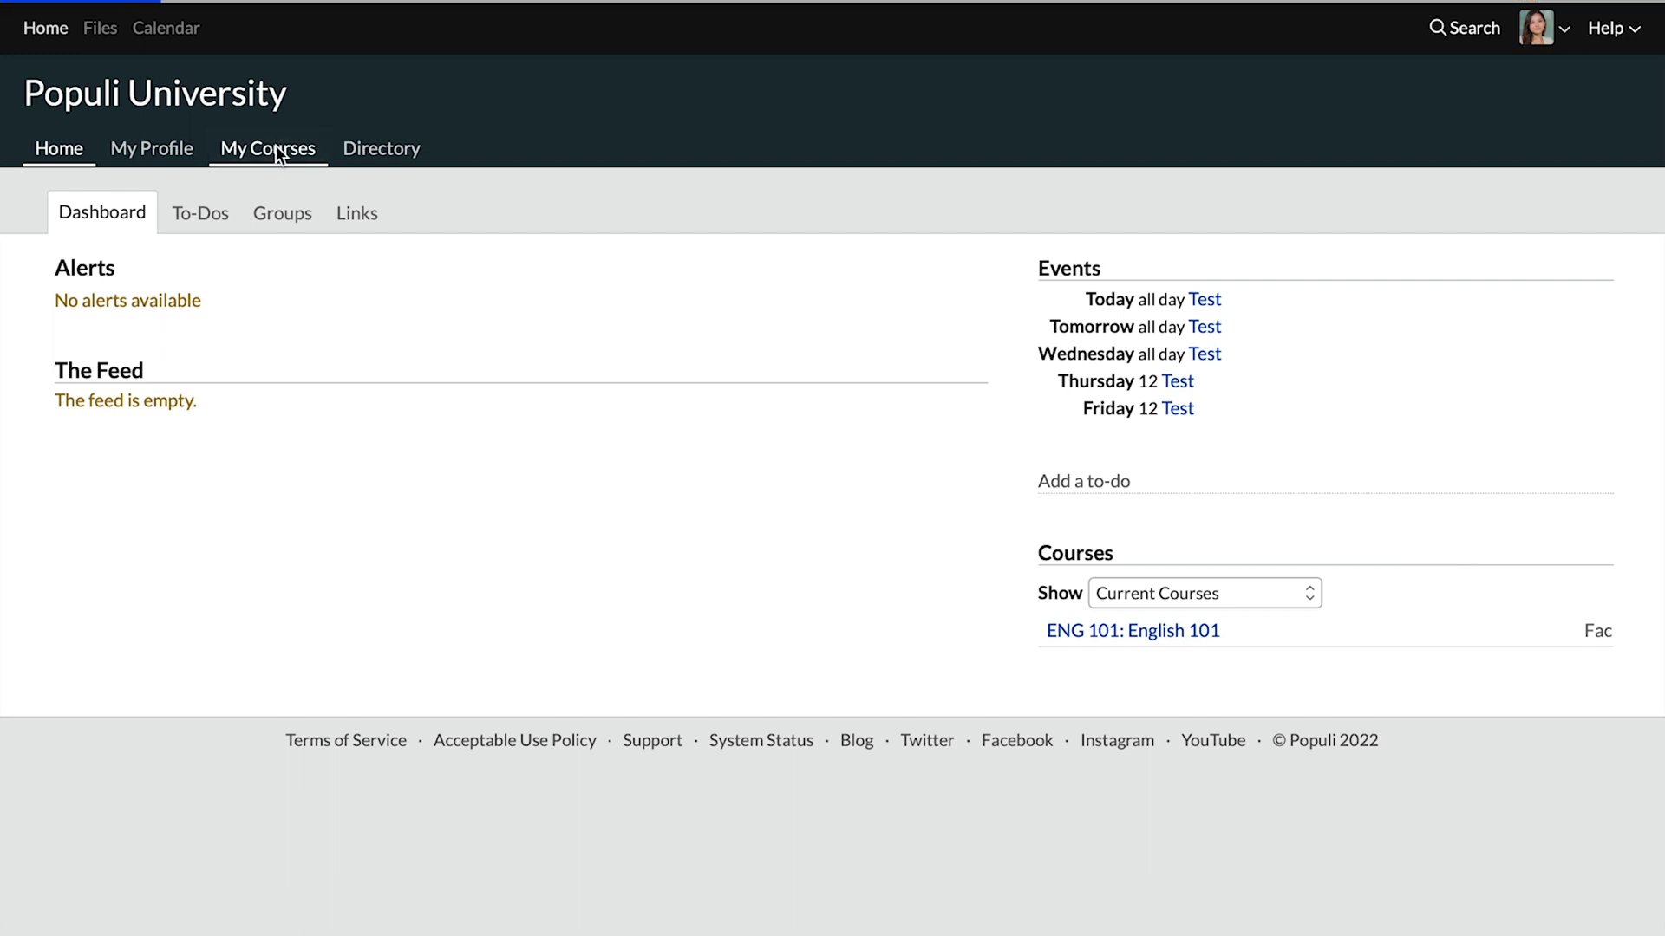
From My Courses, open Future Courses ENG 101: English 101 (Spring 2023) and go to its Settings
click(276, 149)
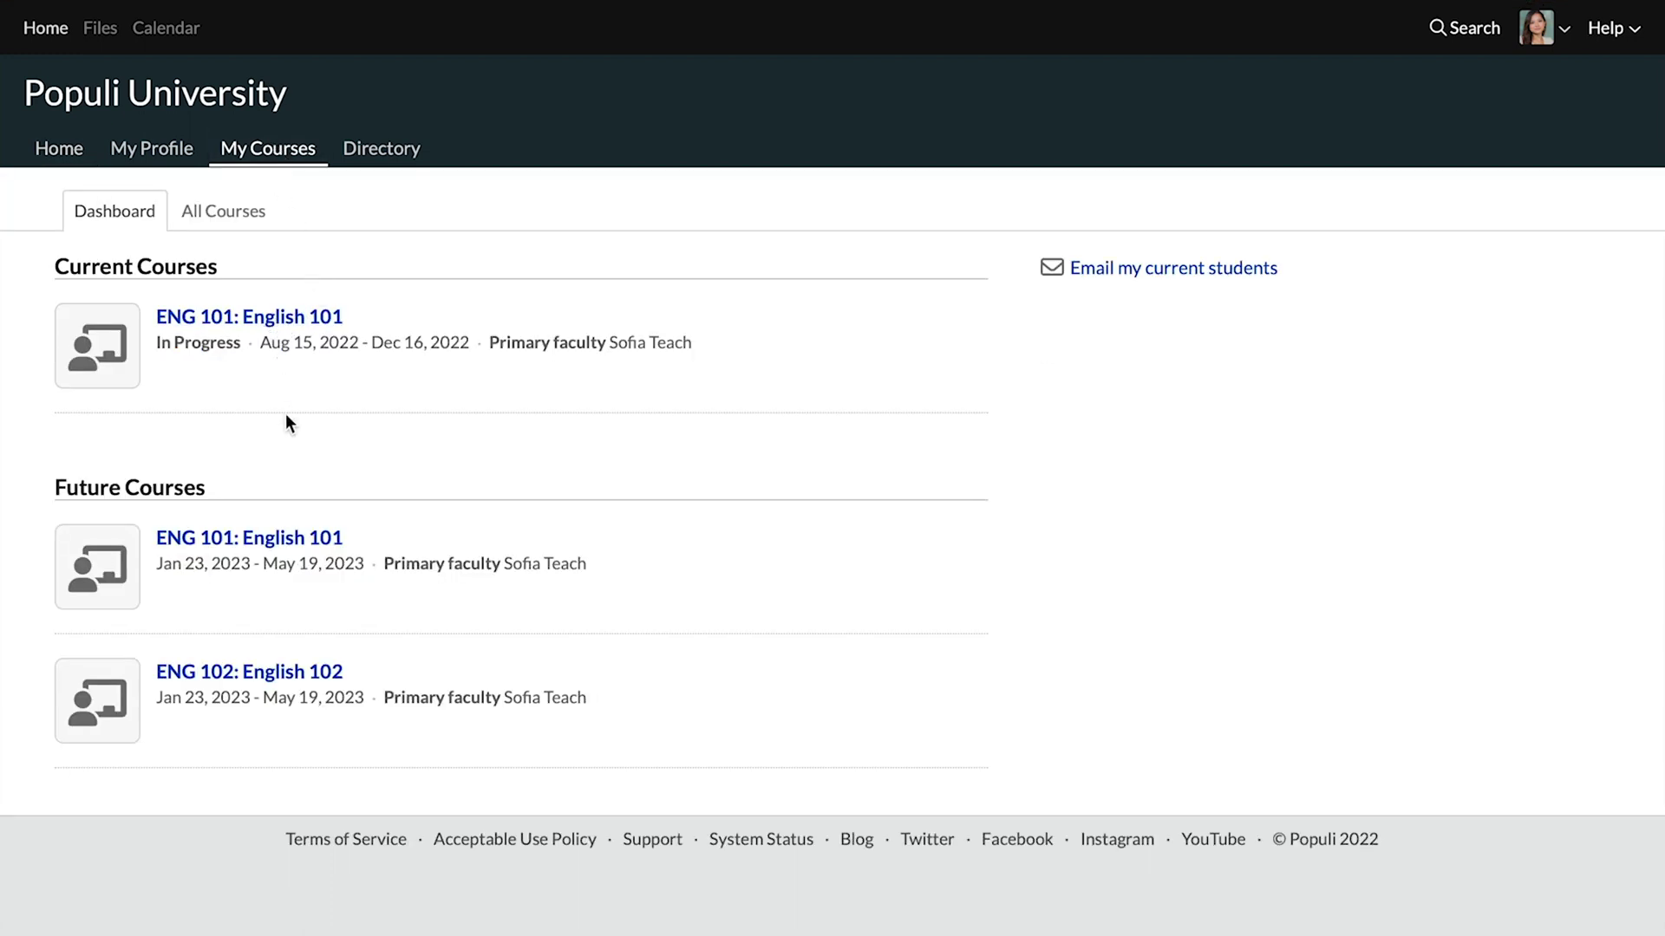
click(232, 539)
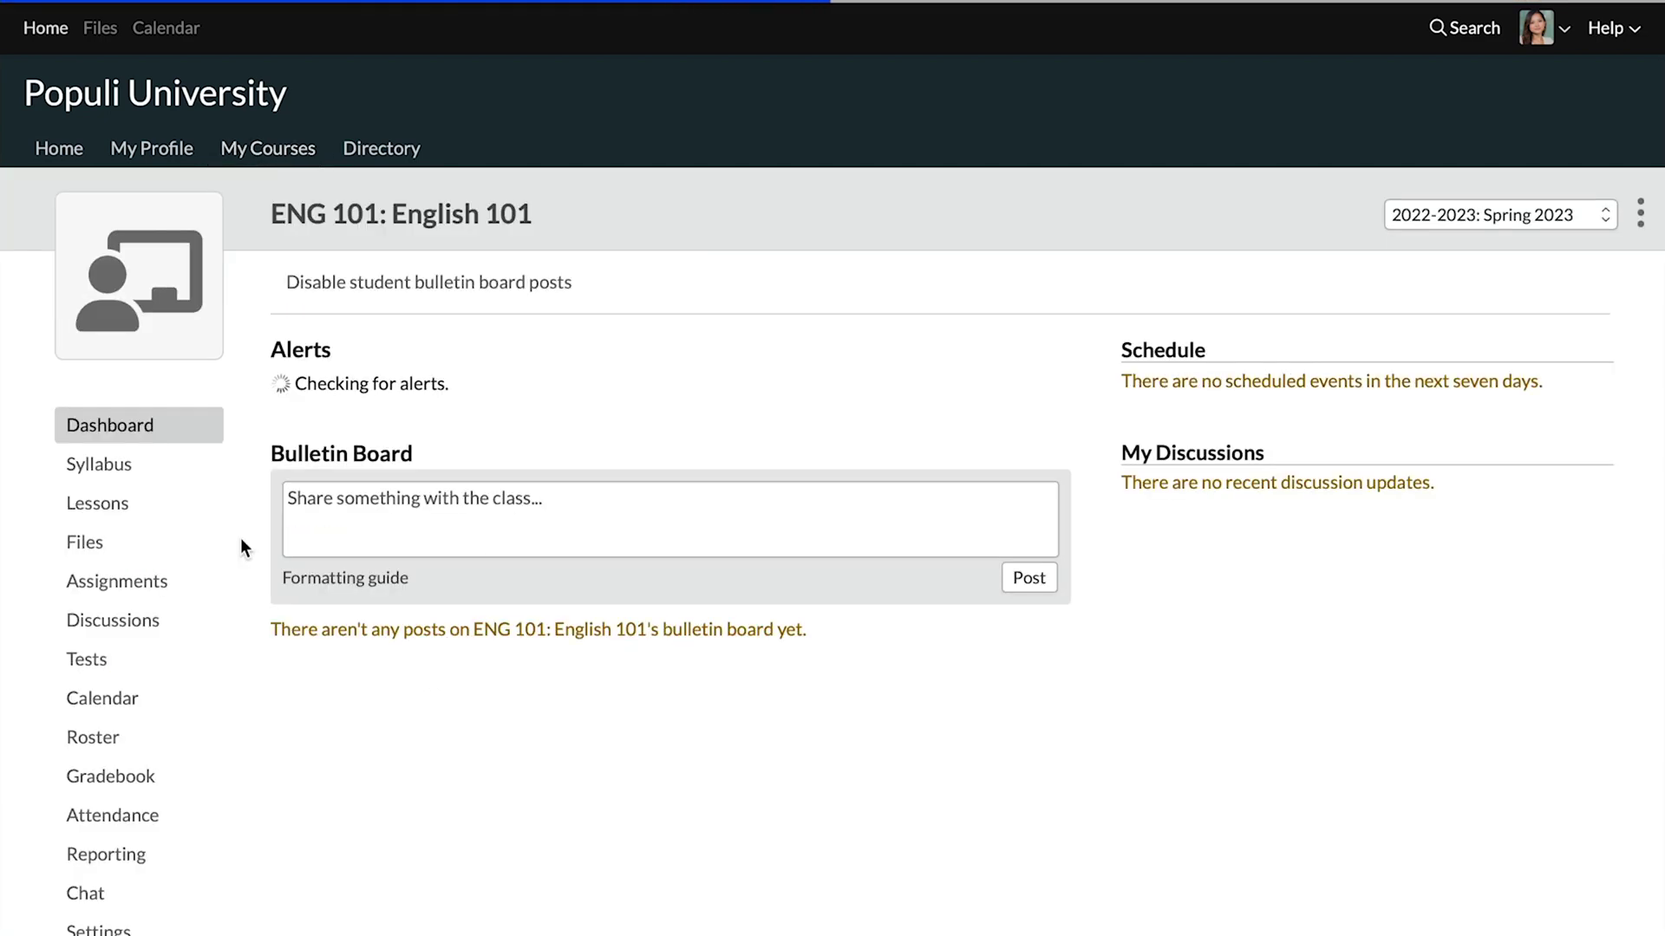
scroll(241, 546, down, 2)
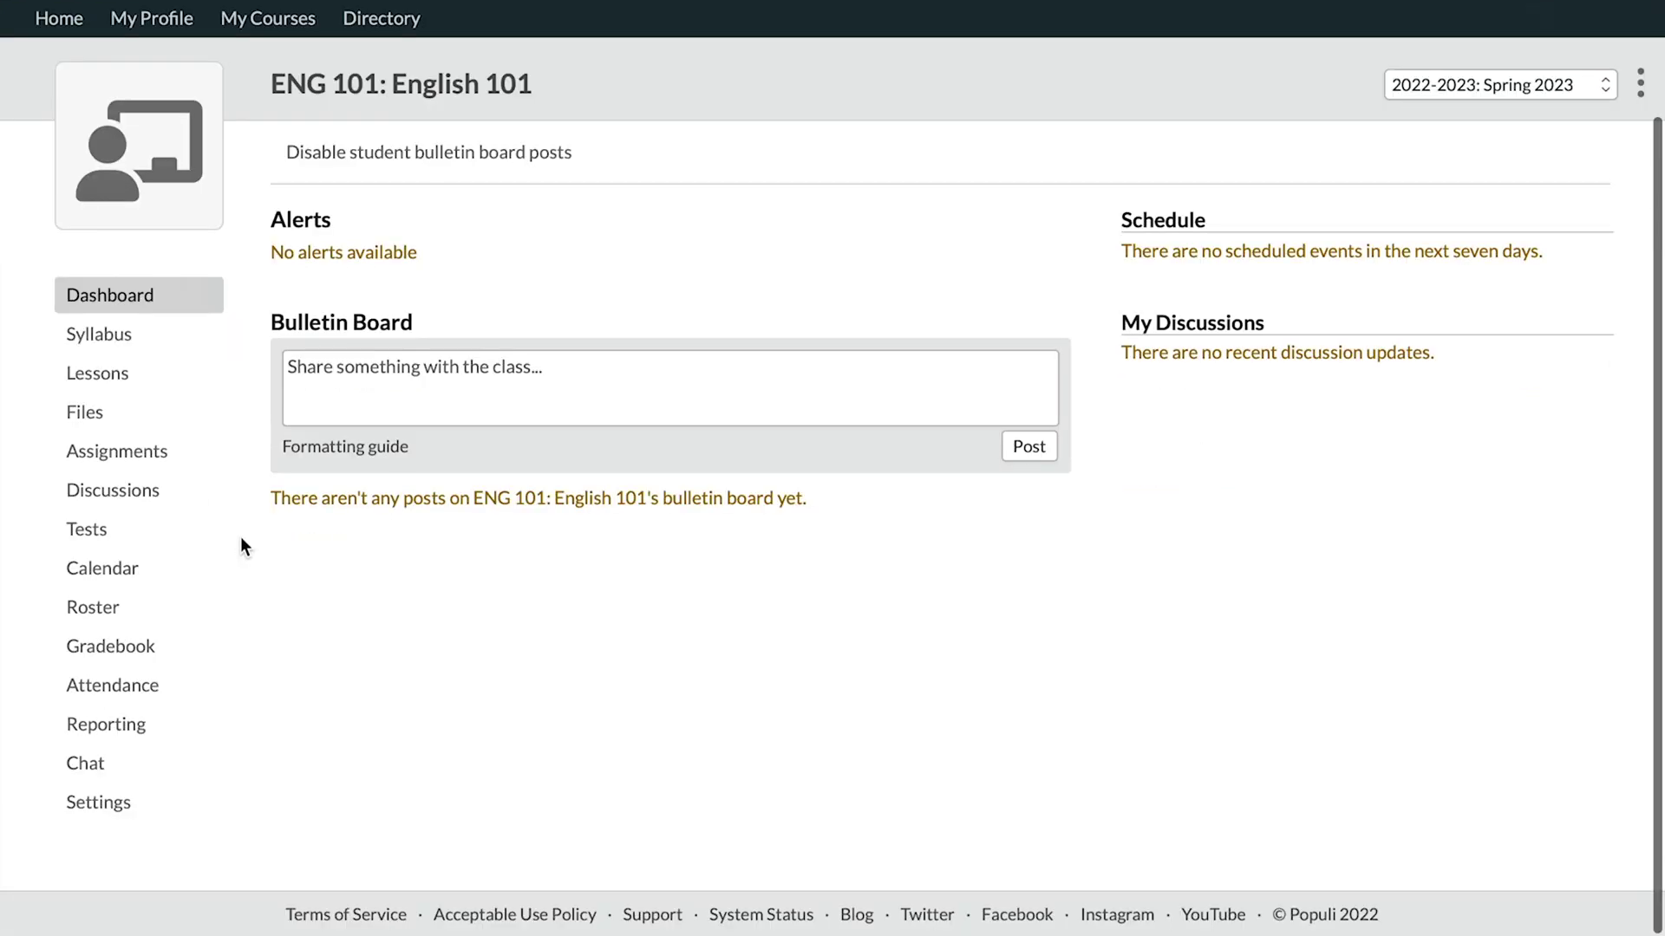
click(118, 805)
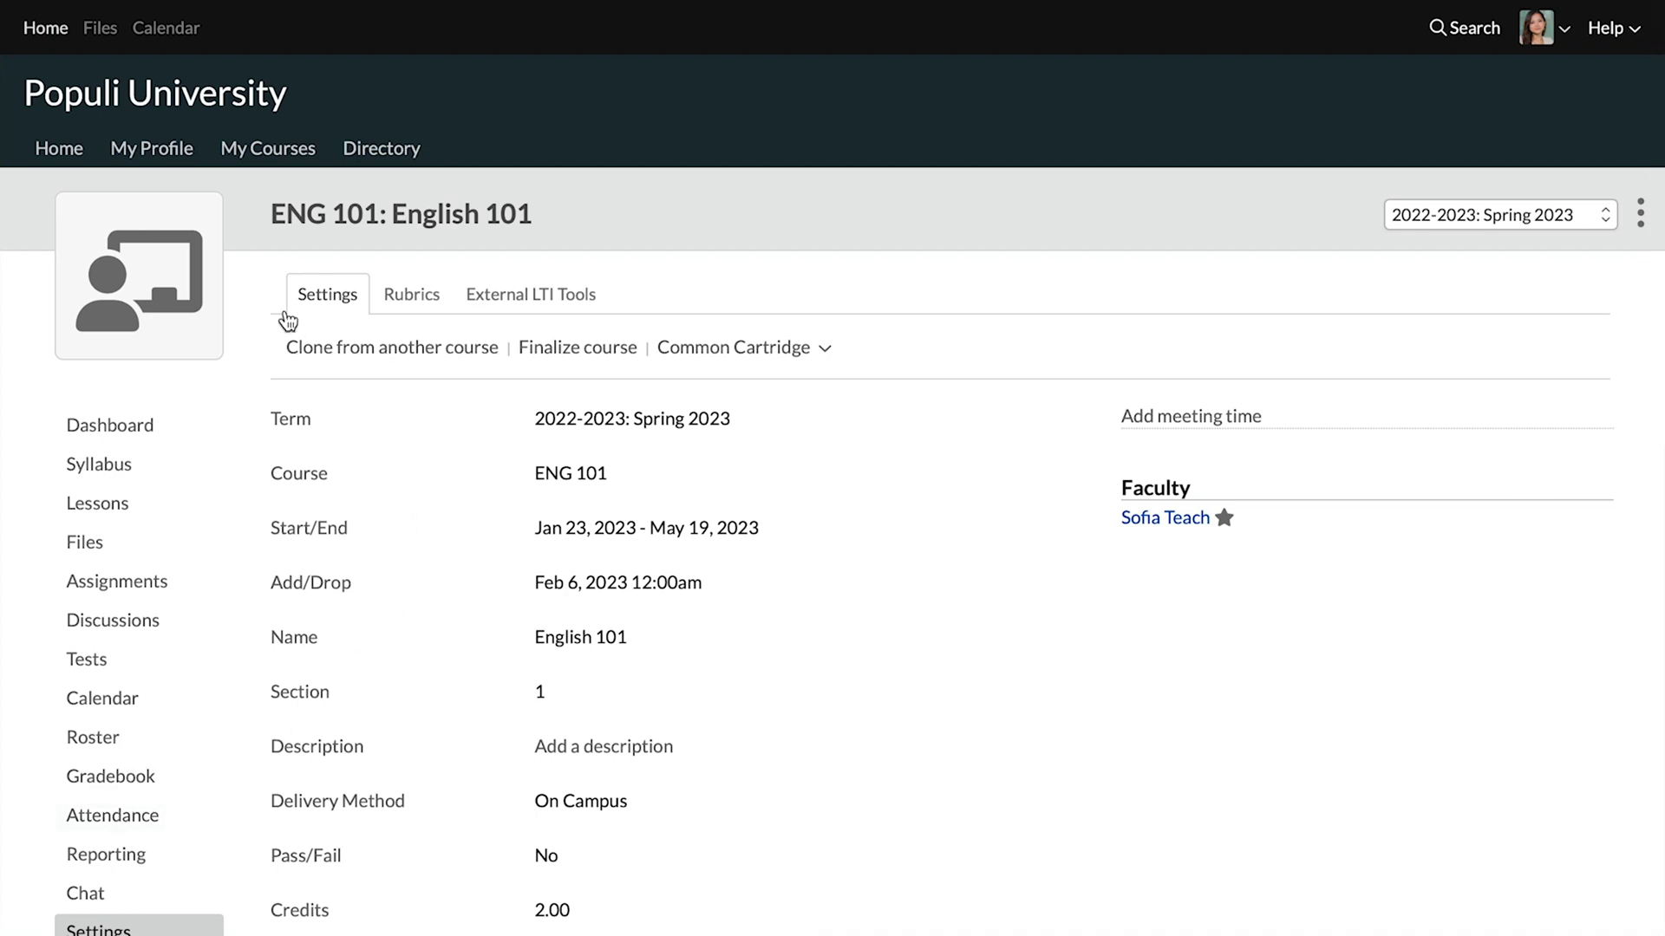
Start Clone from another course with Assignments, Lessons and Tests ticked, source ENG 101 Fall 2022
click(343, 357)
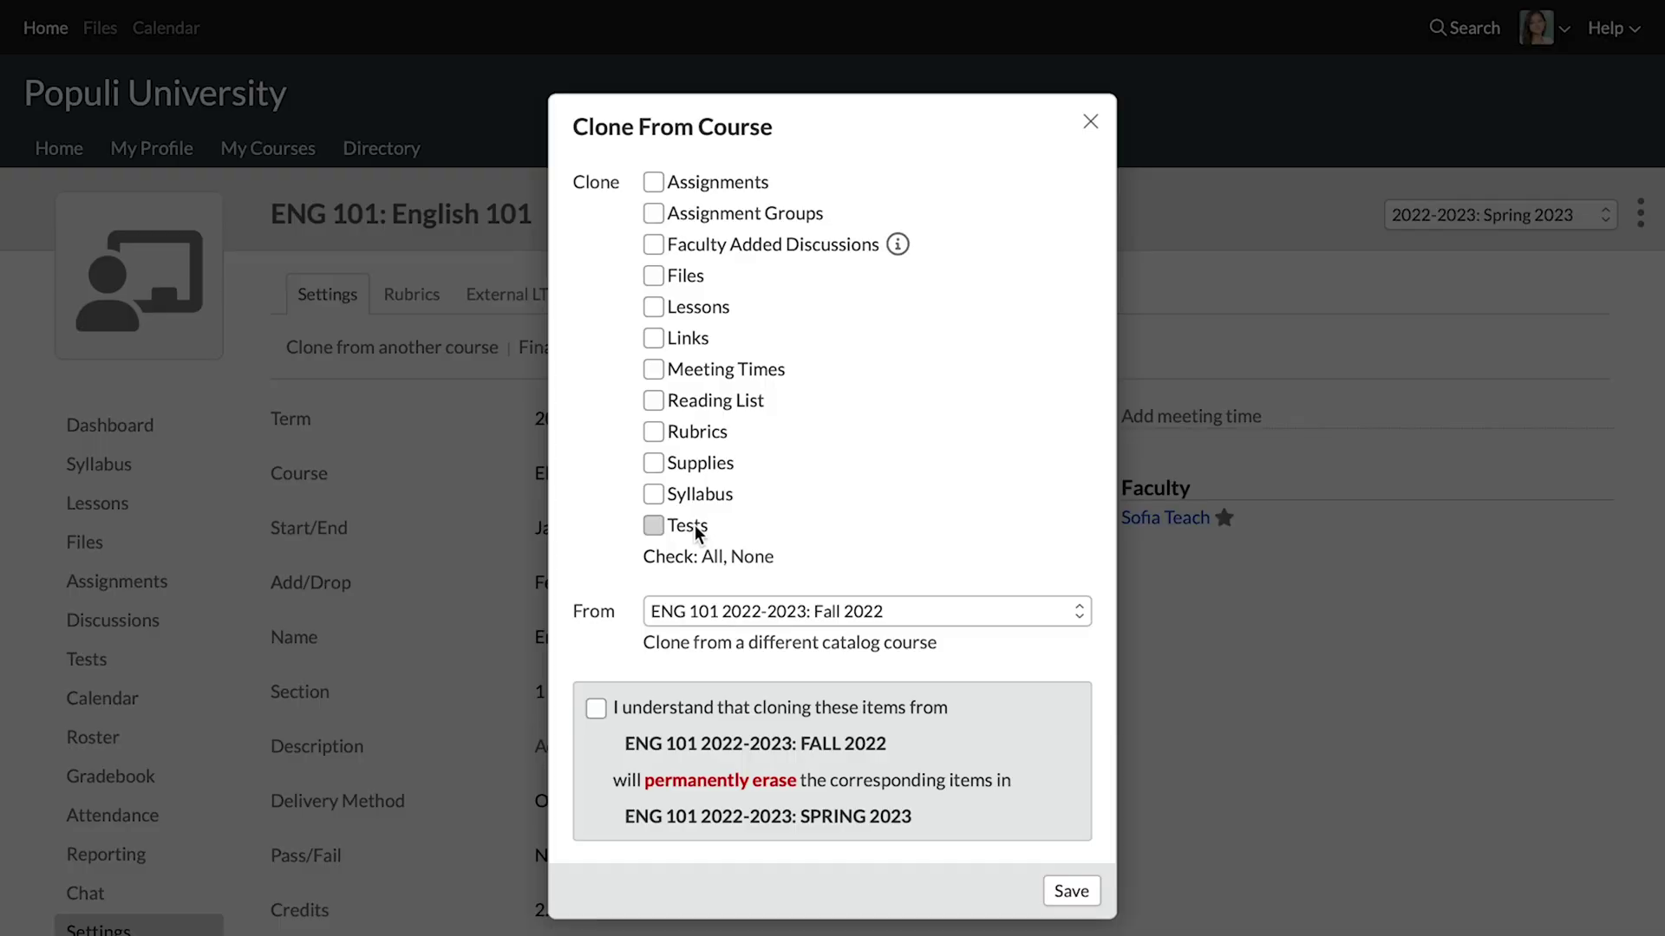
click(694, 524)
click(654, 181)
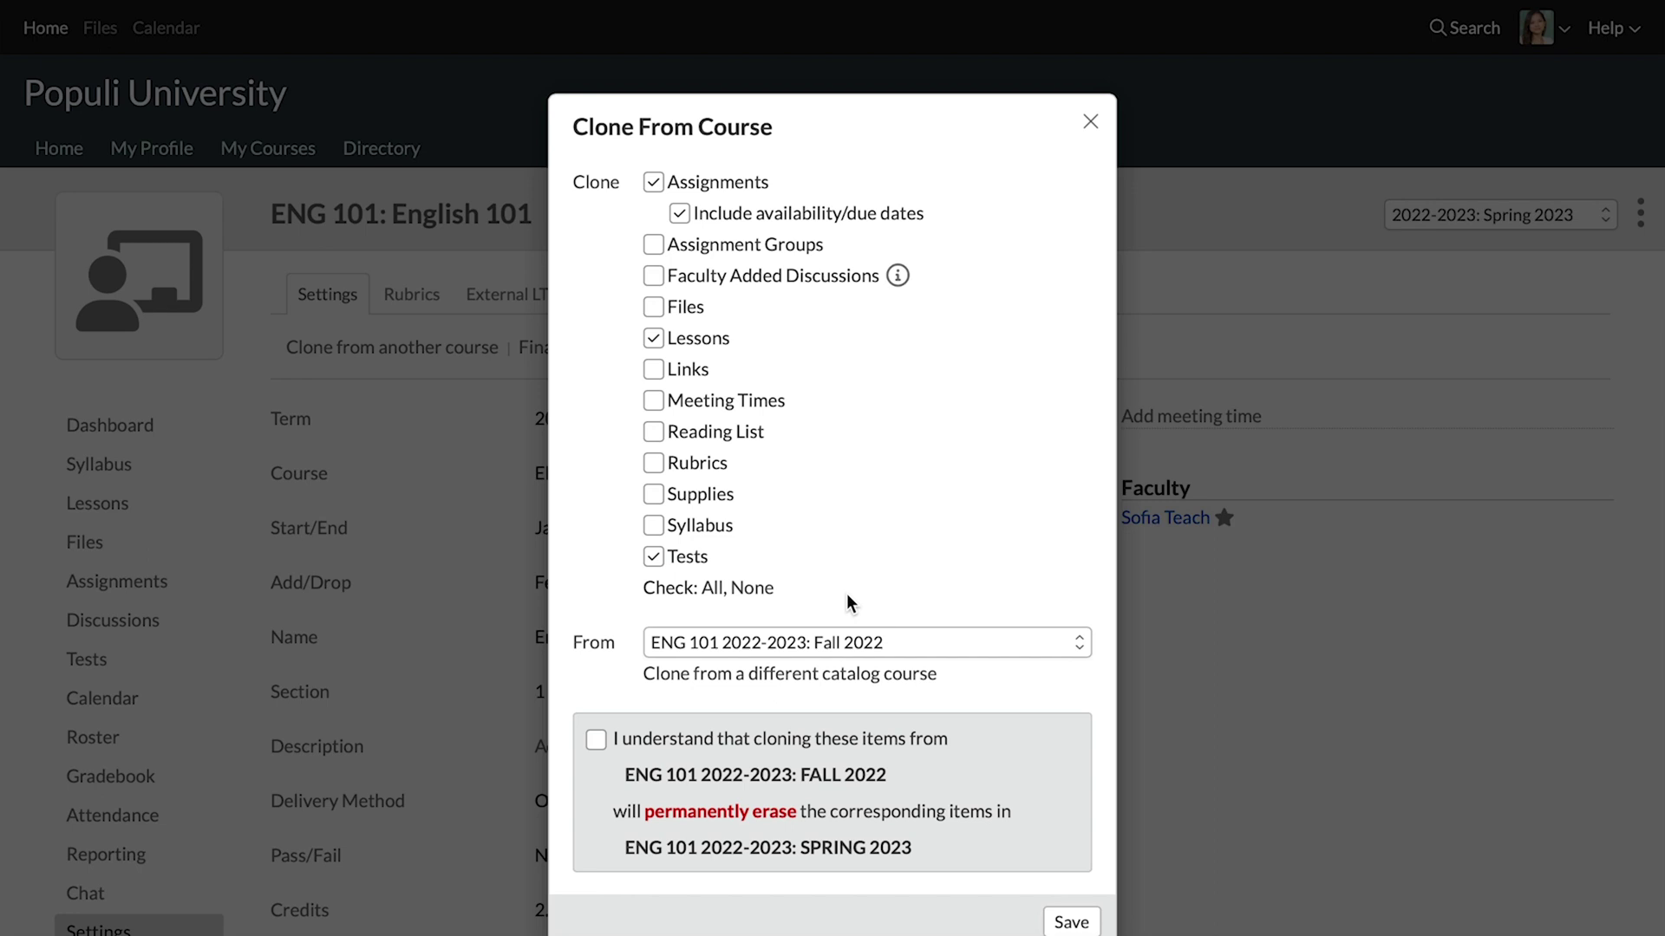
click(849, 644)
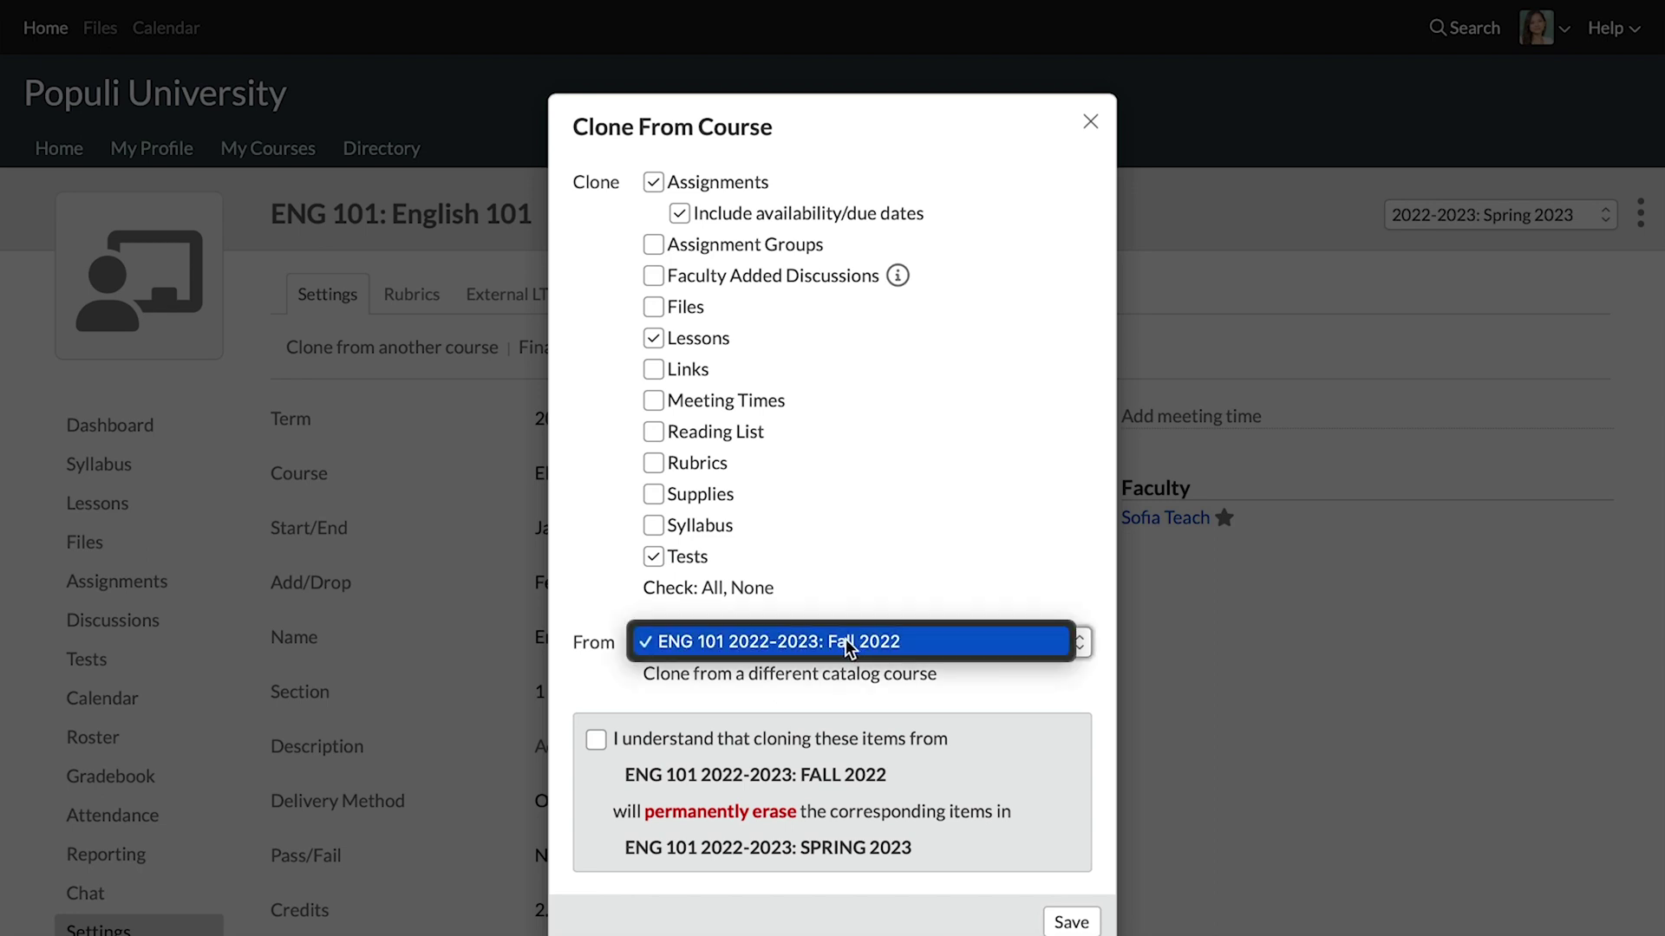
Keep ENG 101 Fall 2022 as the source and tick the acknowledgement that existing items will be erased
click(846, 640)
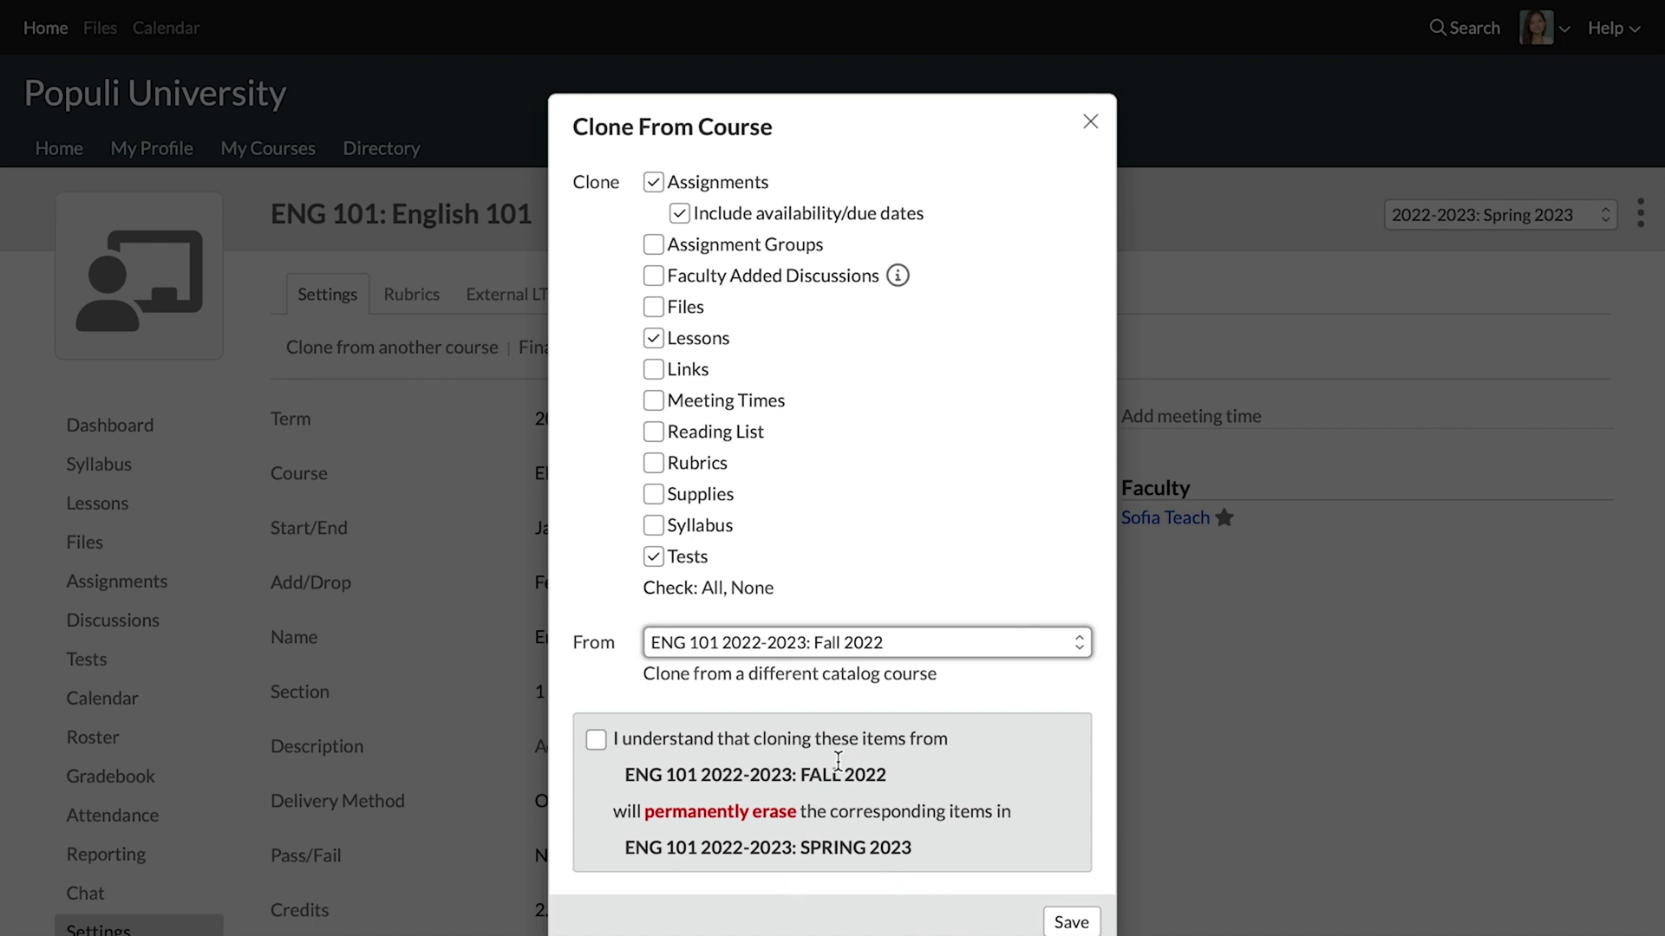
click(607, 737)
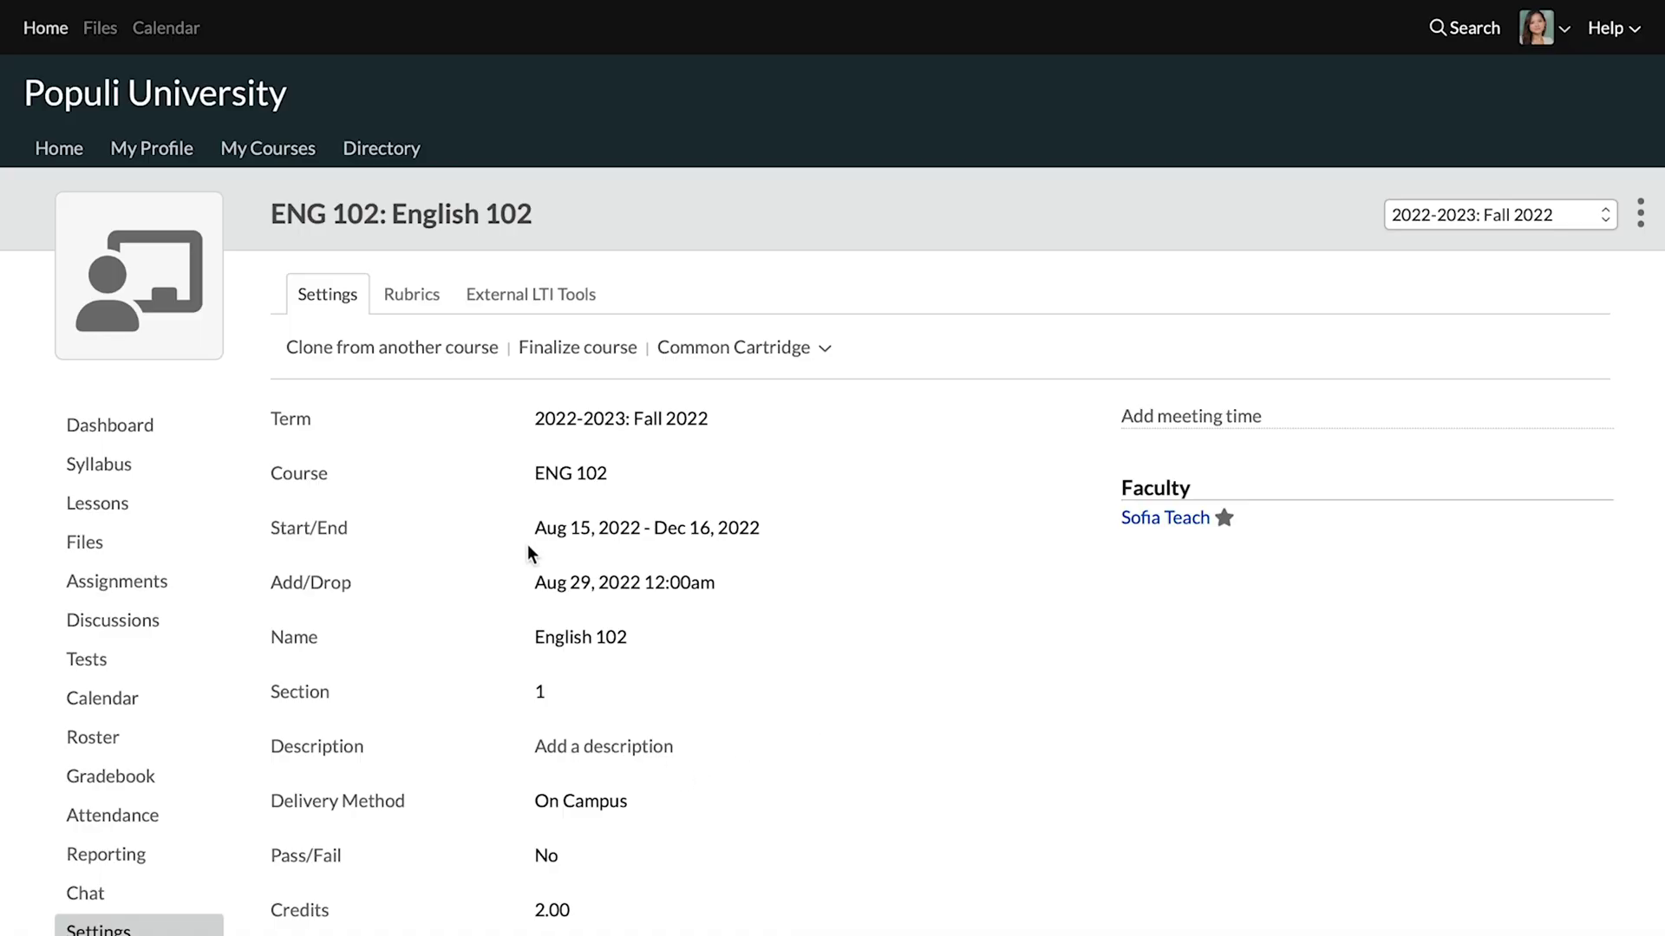
click(398, 351)
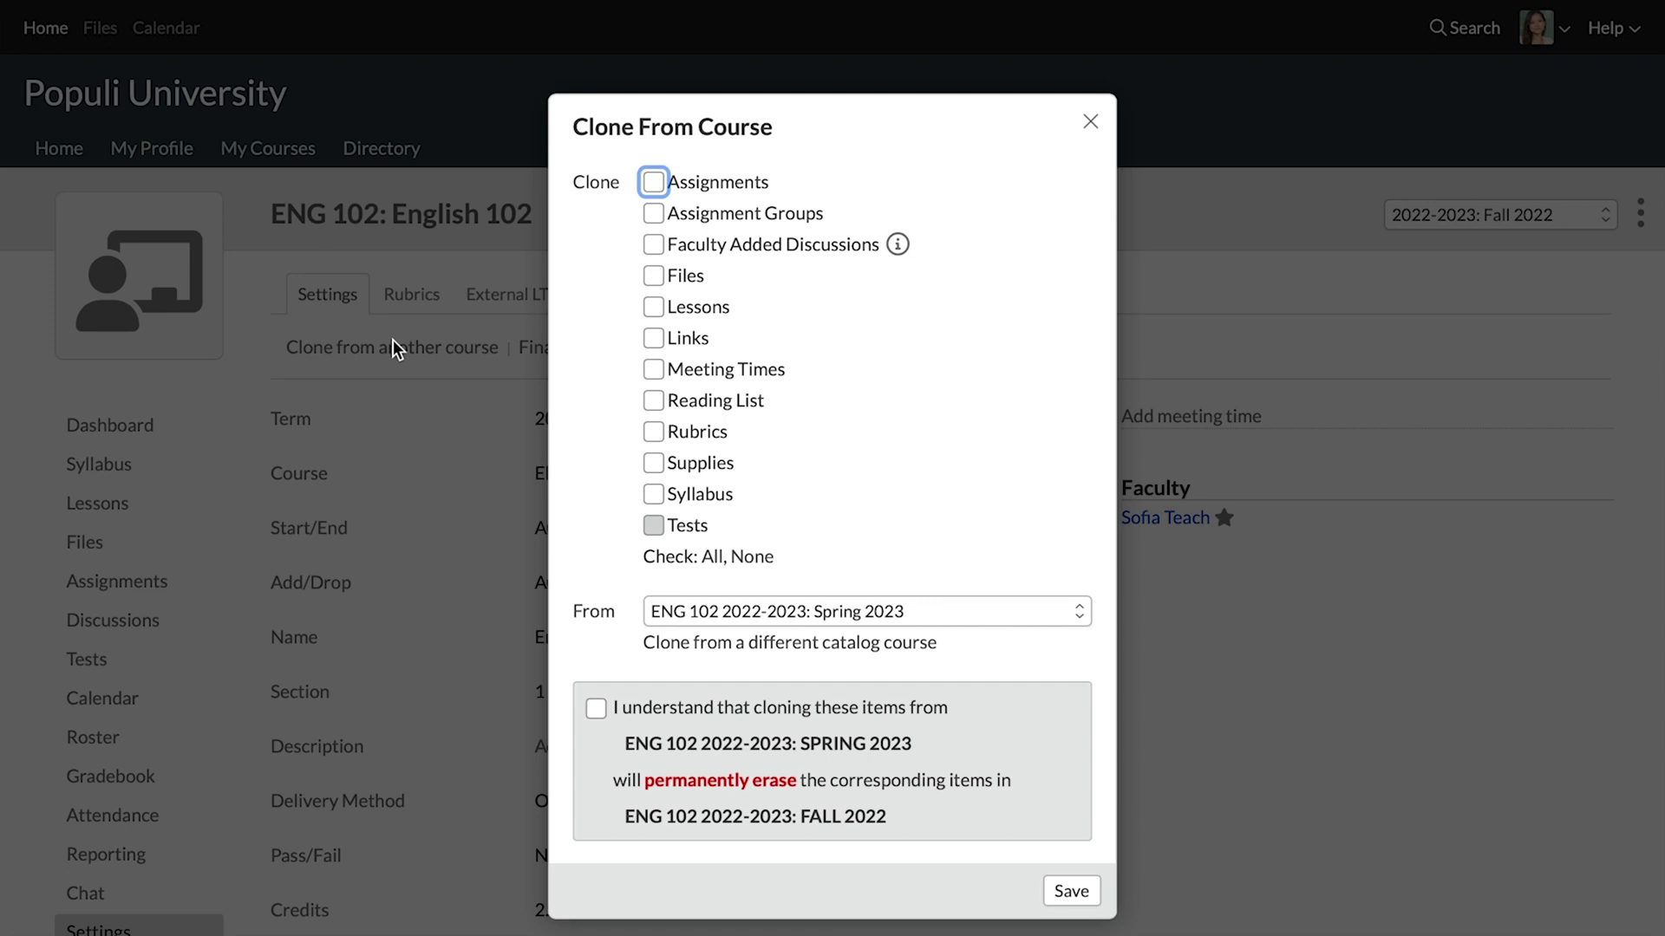
click(653, 183)
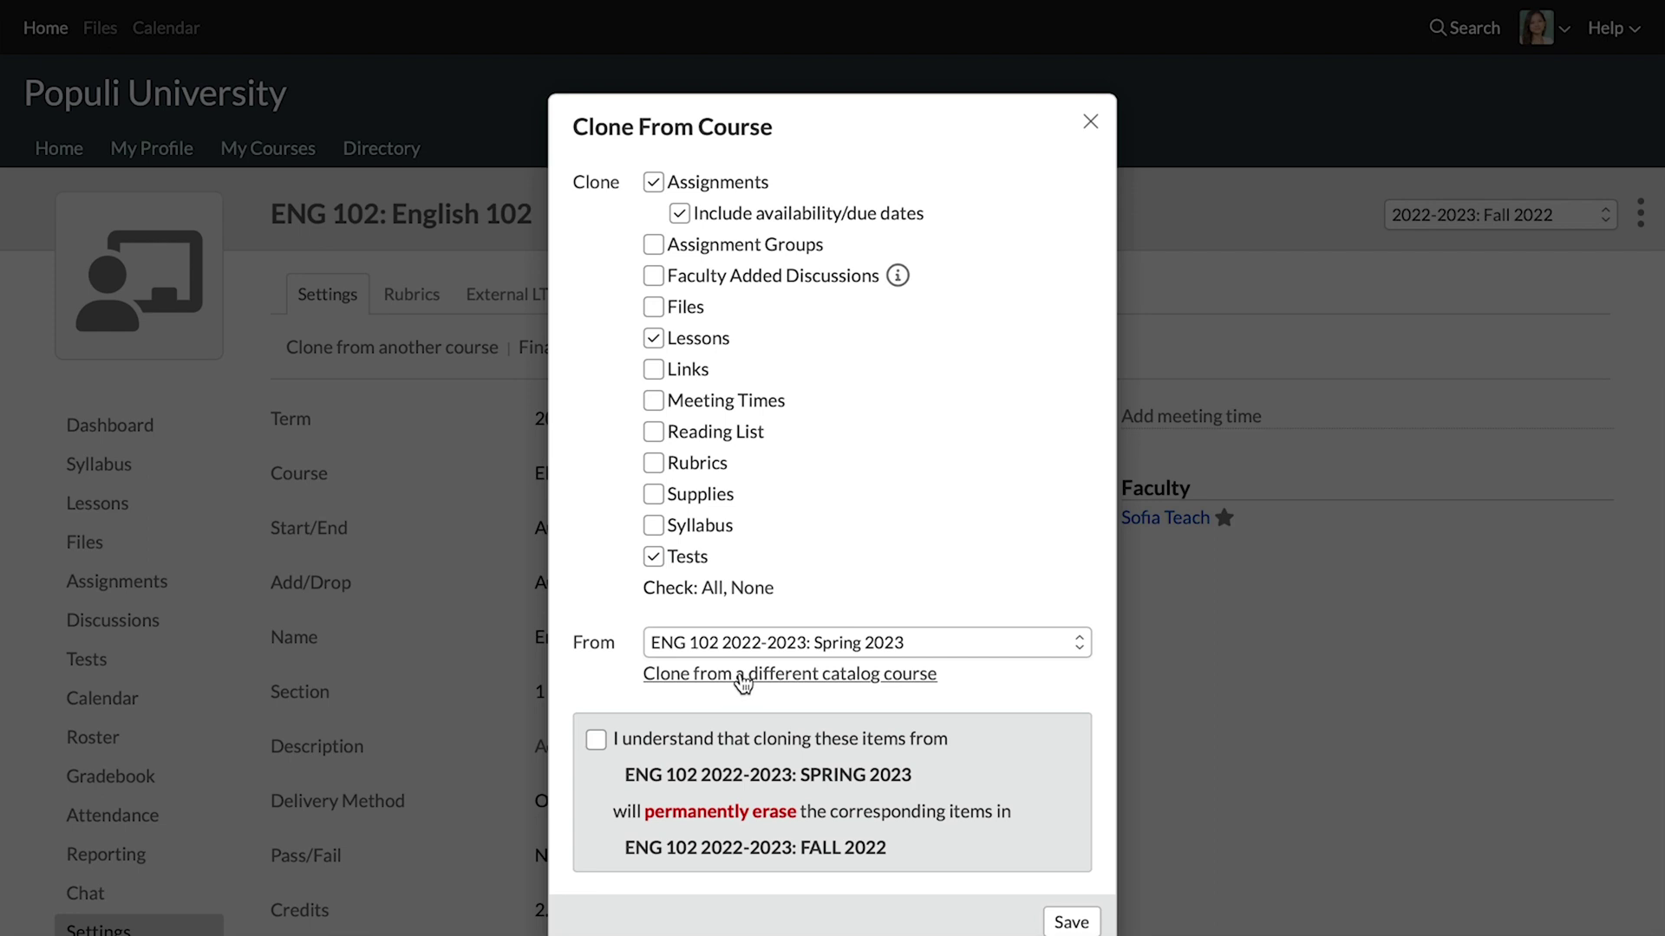
click(740, 676)
click(778, 647)
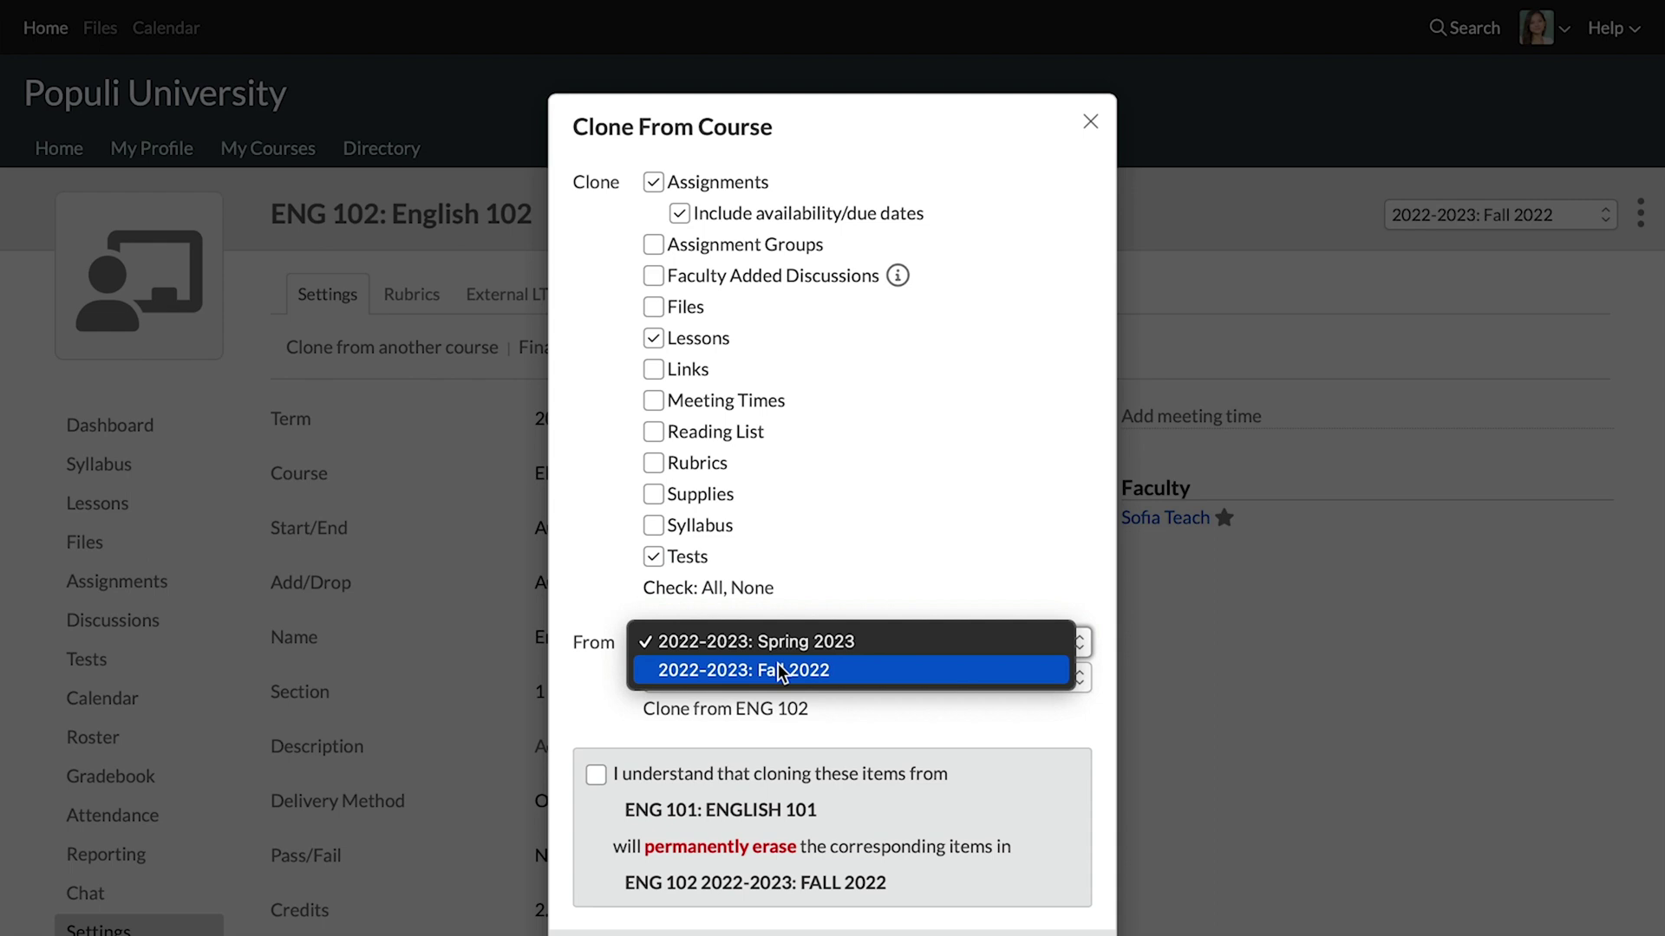
click(782, 671)
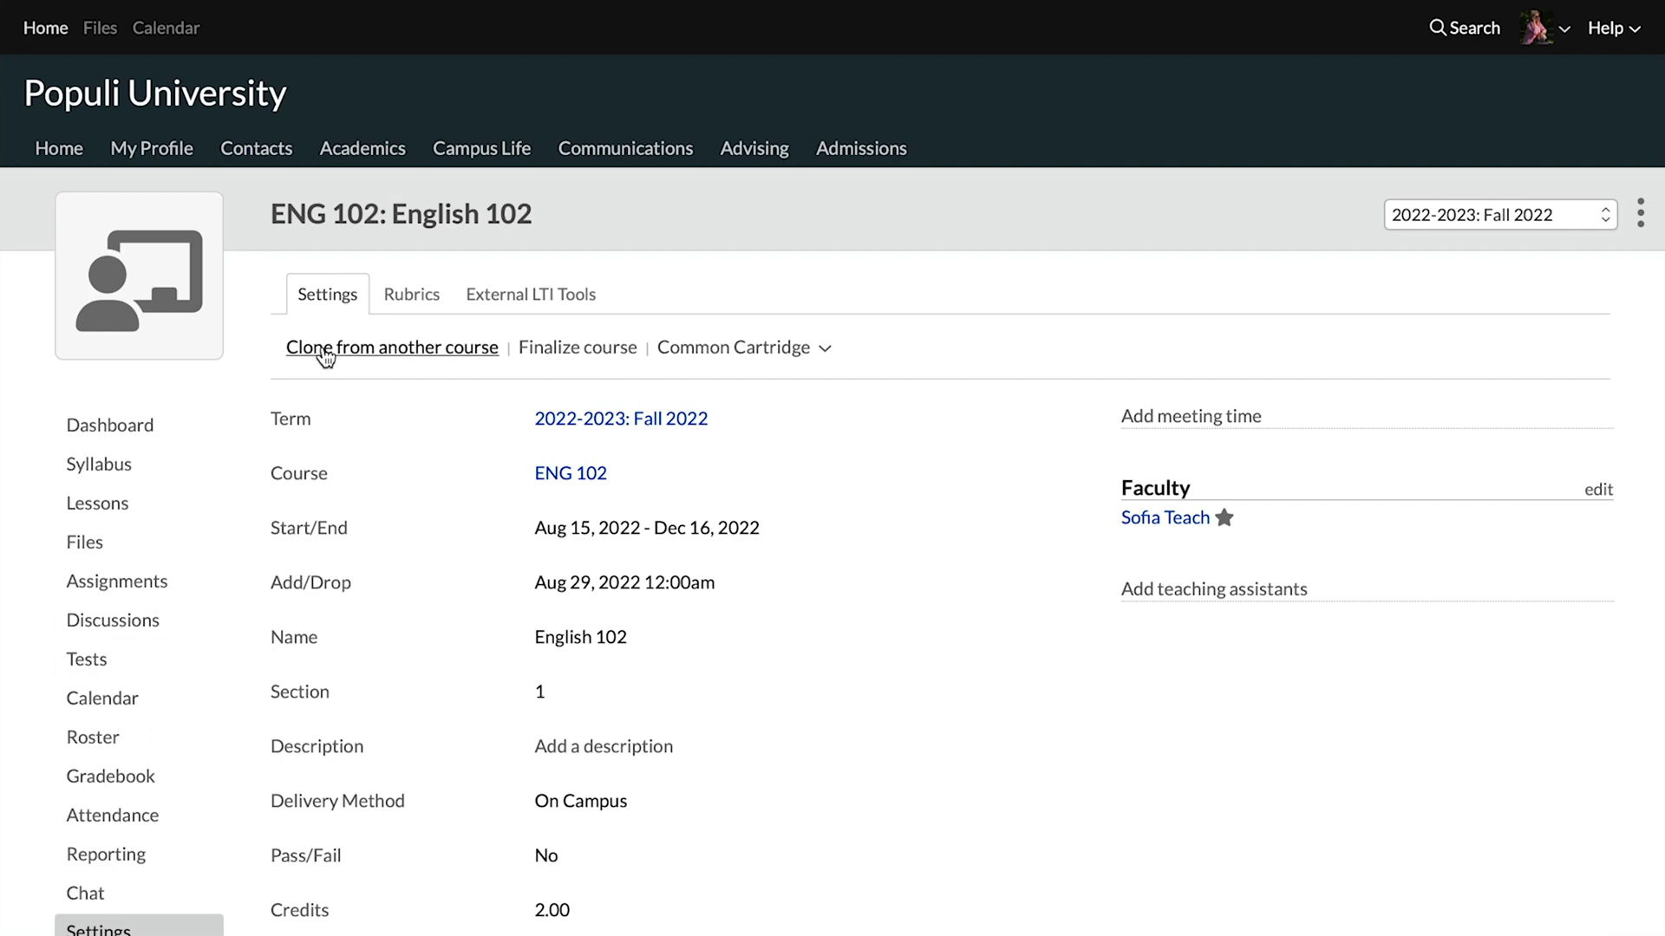
Reopen Clone From Course and check the source course and term dropdowns, keeping ENG 101 and Fall 2022
click(325, 351)
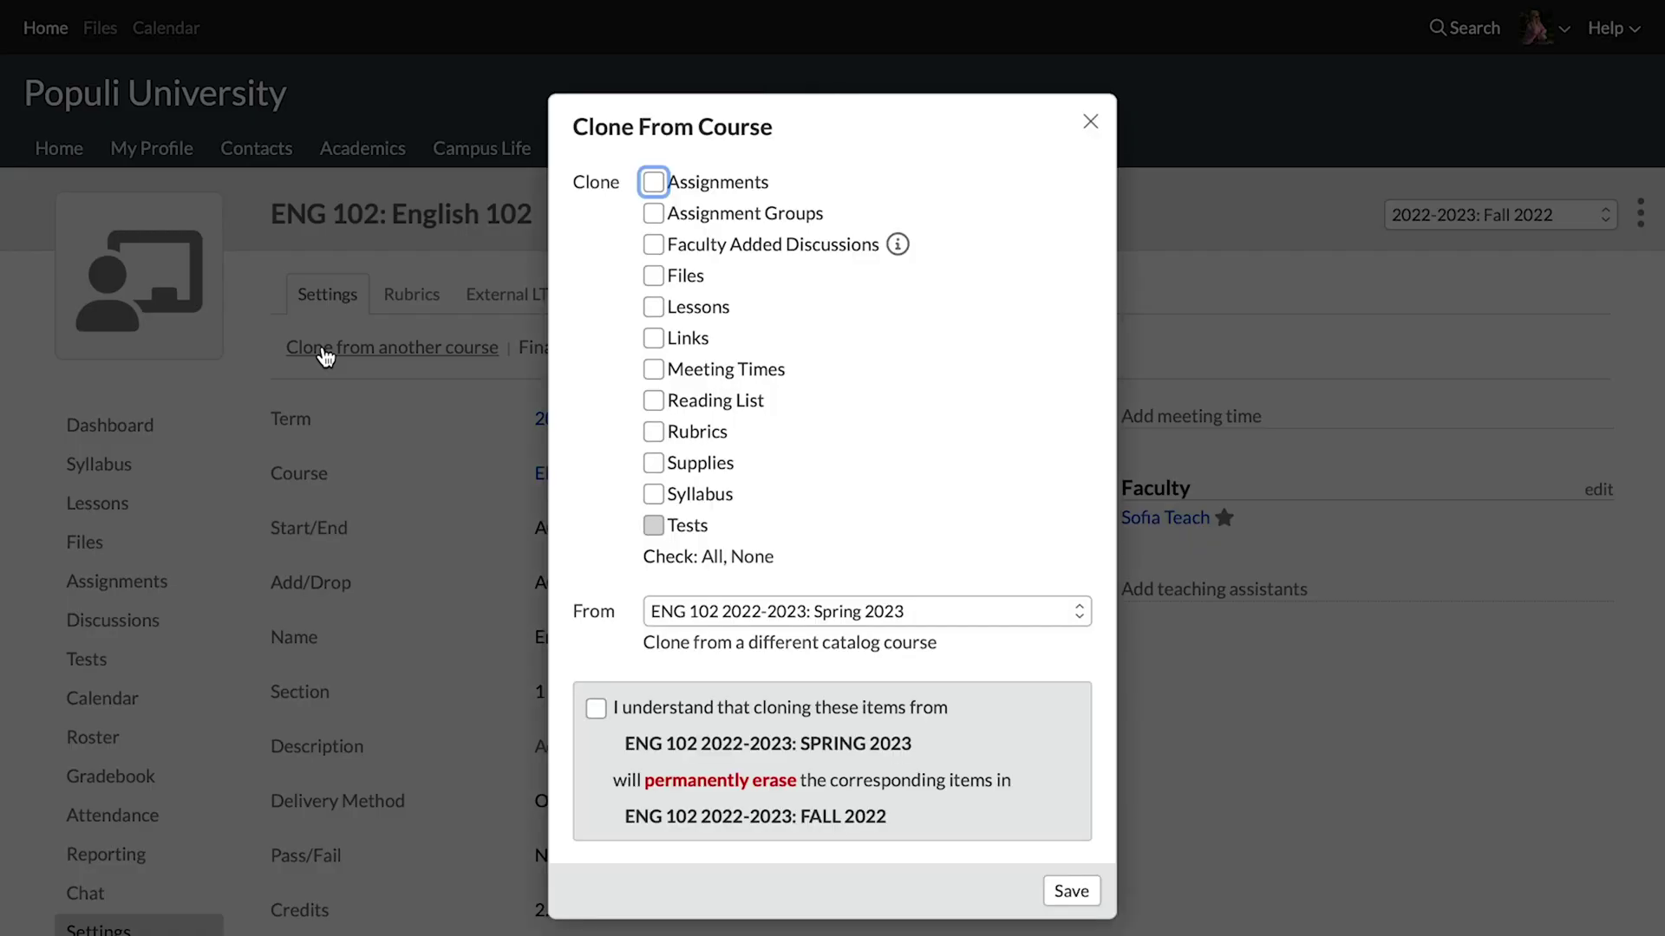
click(724, 643)
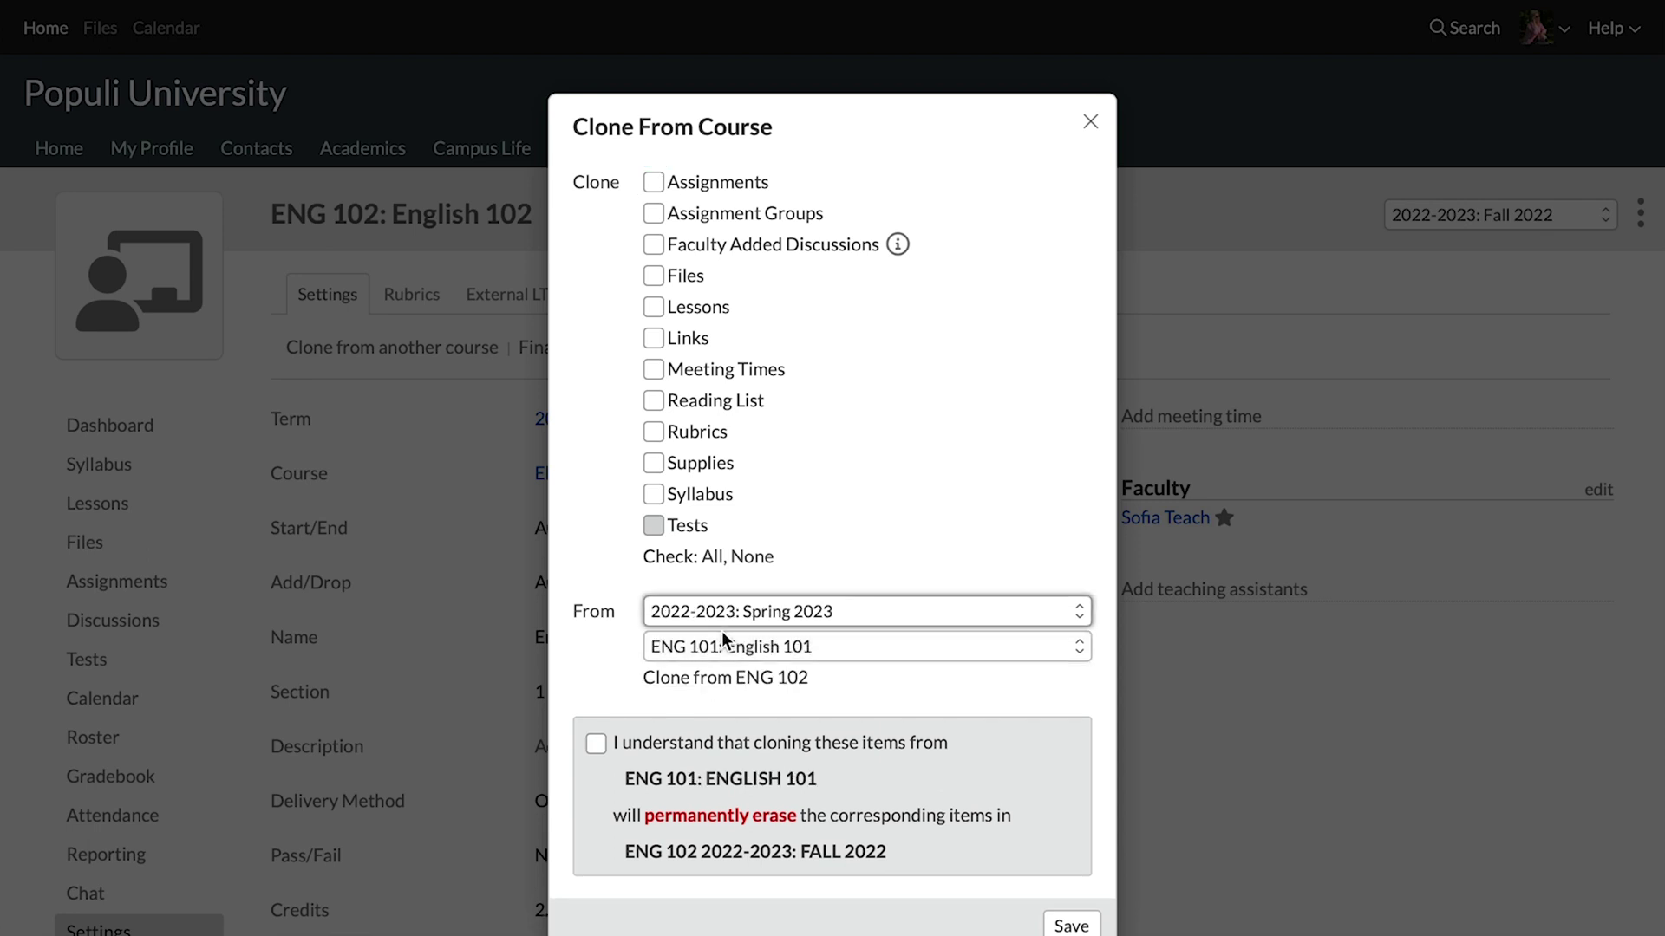
click(723, 644)
click(895, 577)
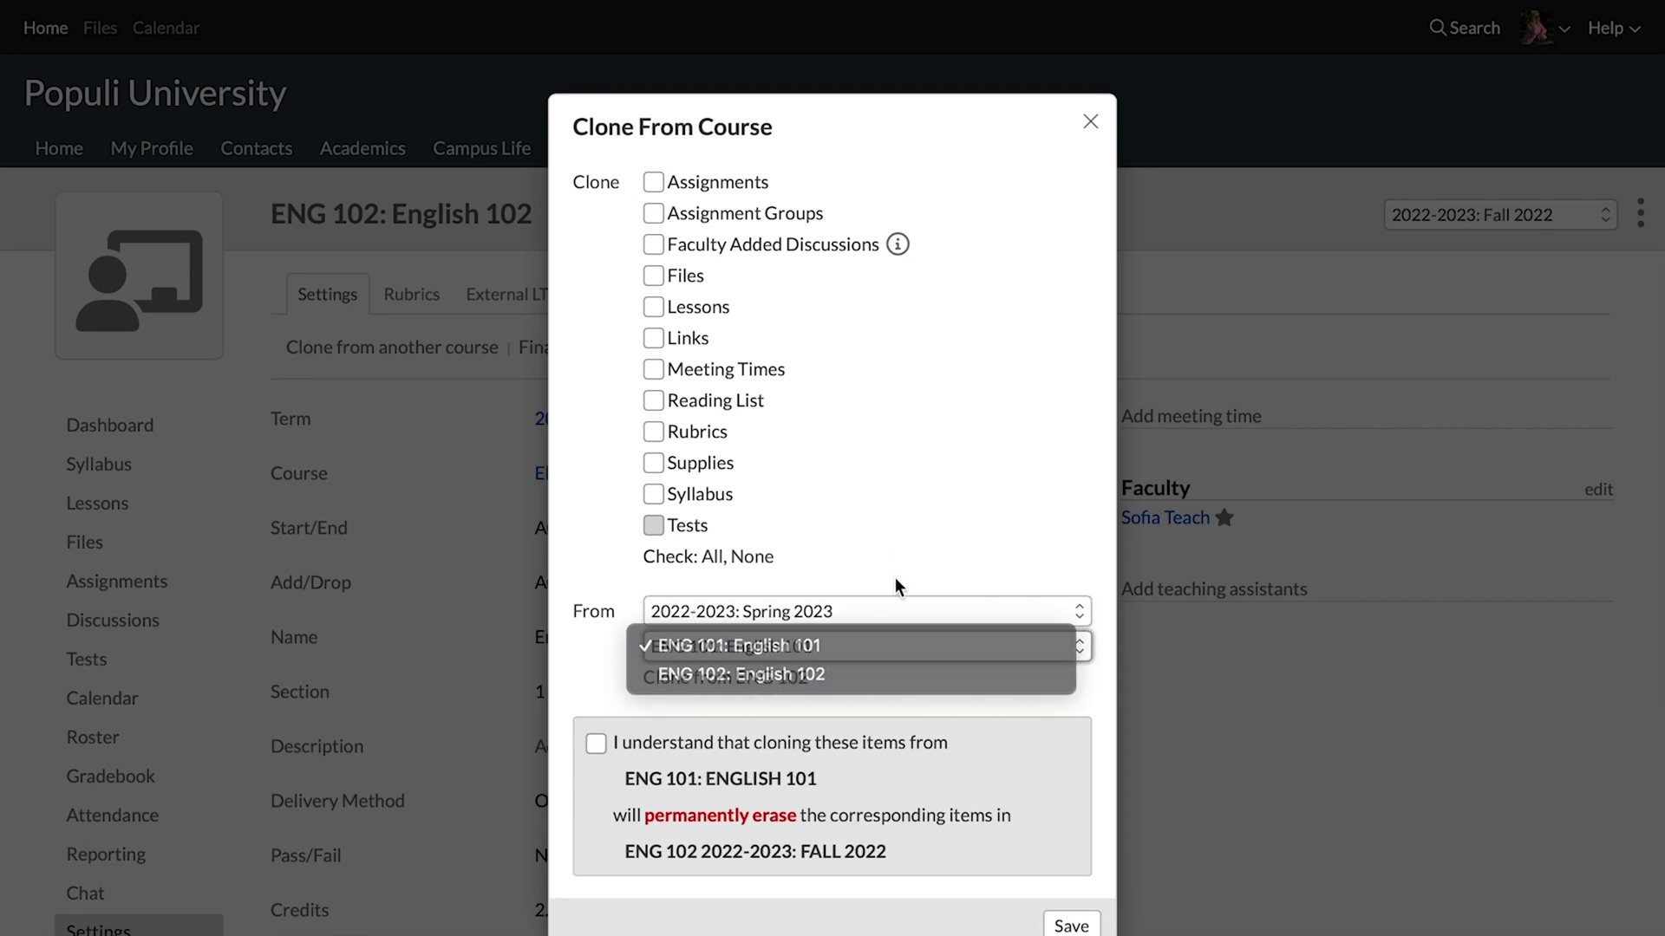
click(897, 606)
click(885, 641)
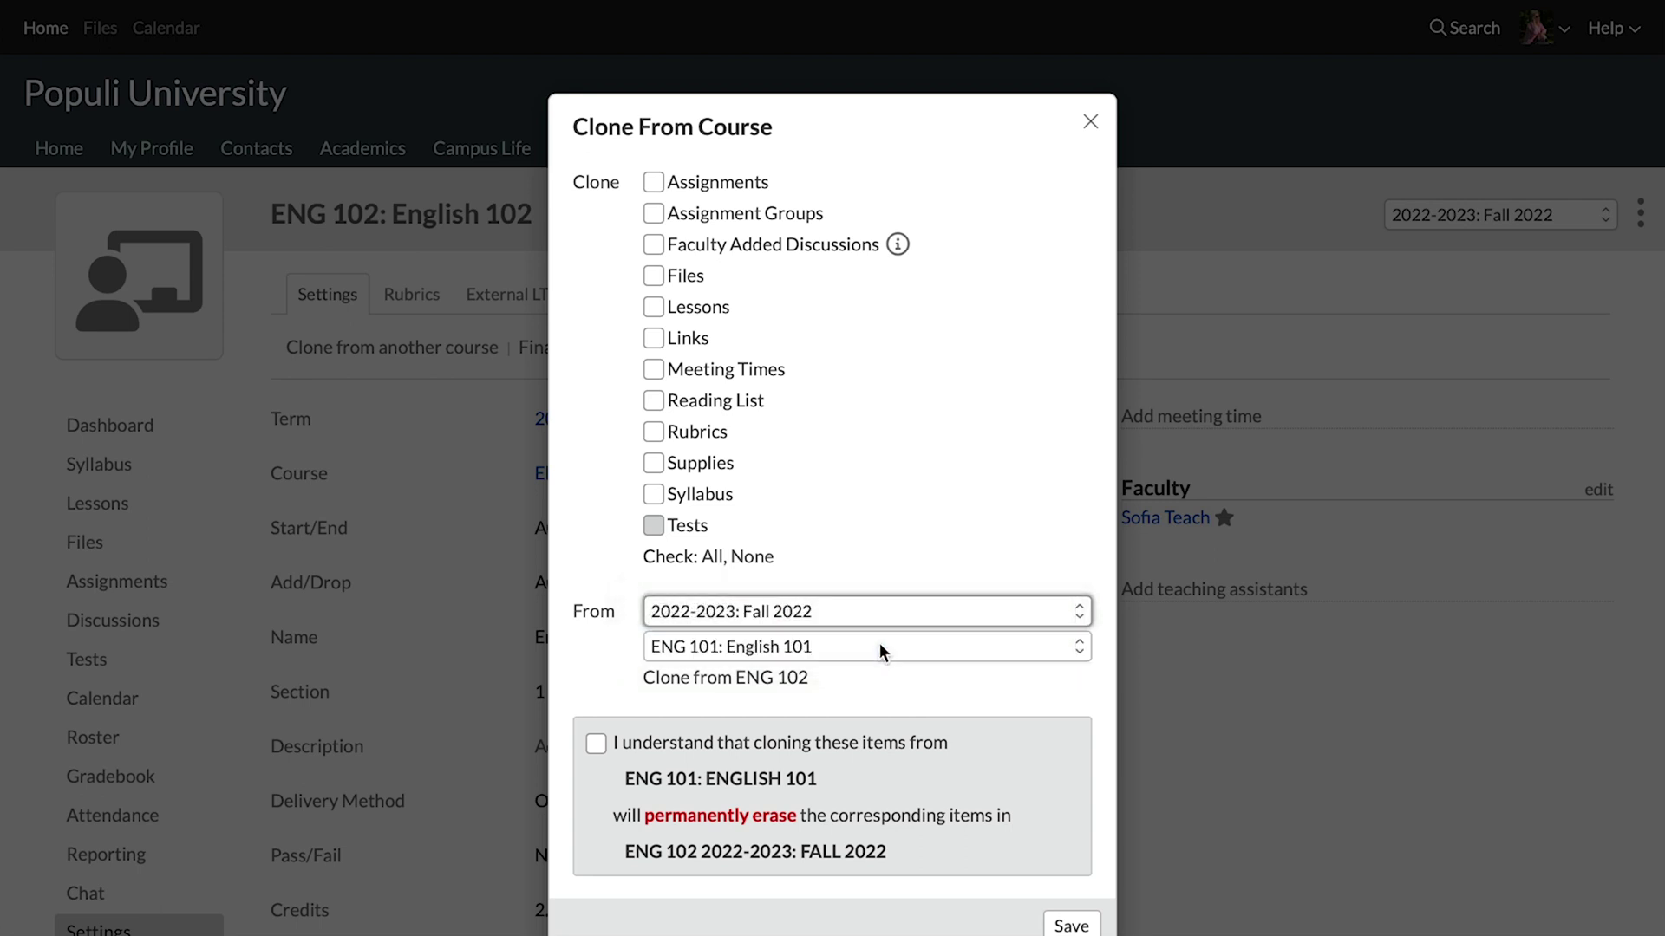
click(879, 648)
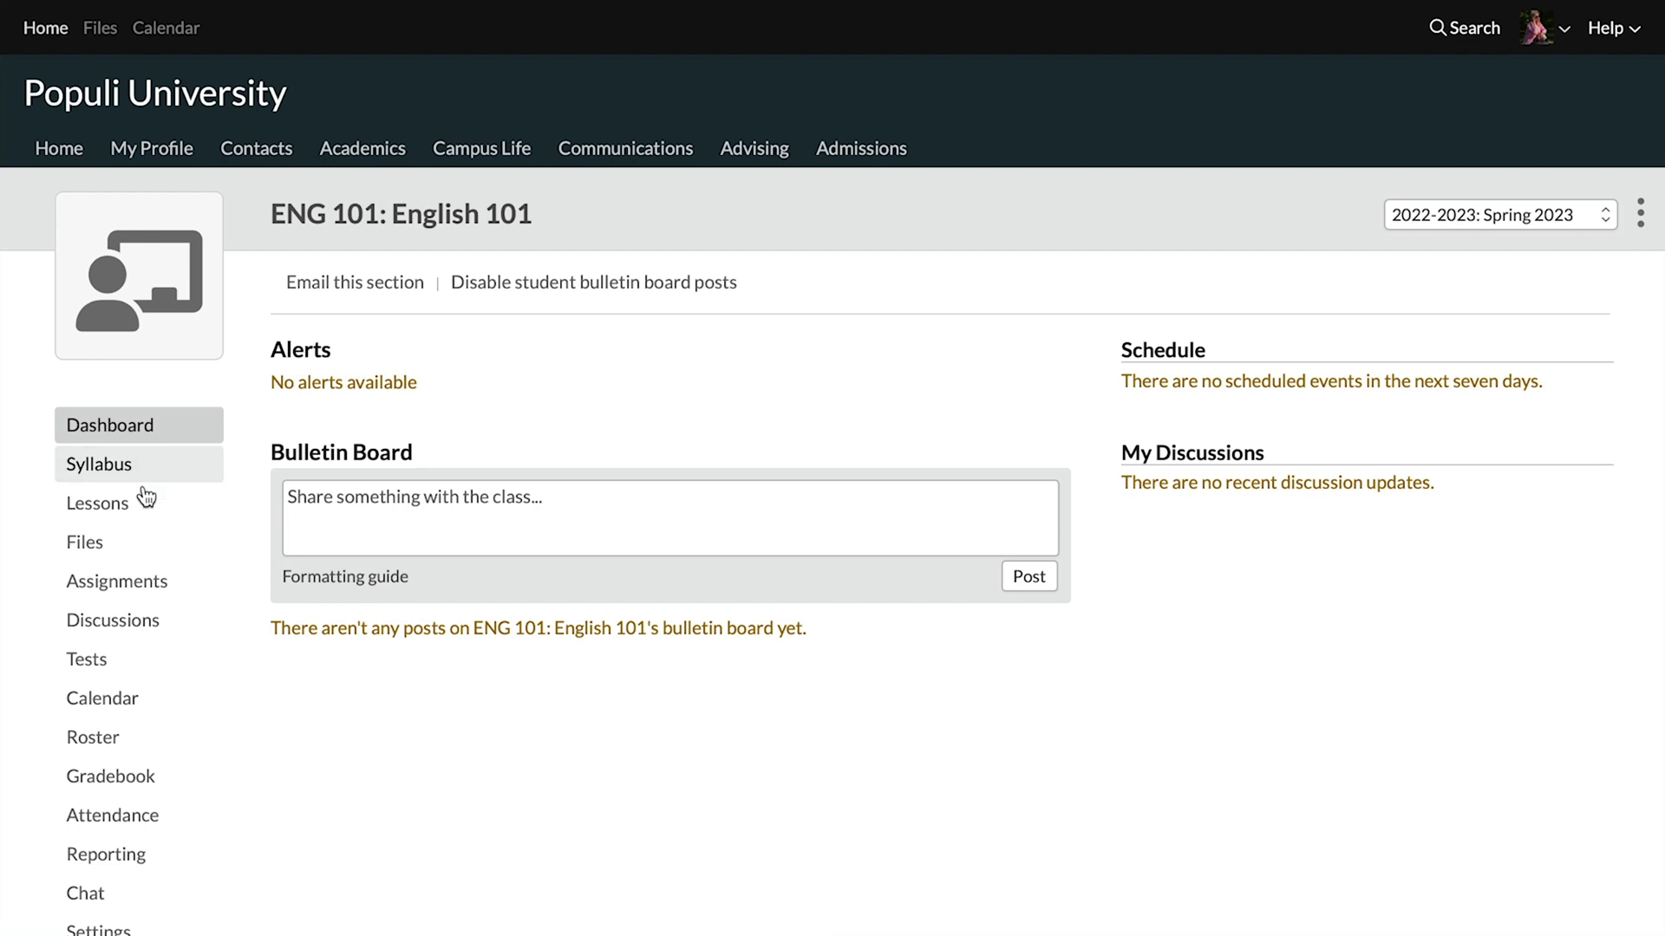
Review the empty Assignments page, then the Lessons page listing only the Doomed lesson
click(139, 579)
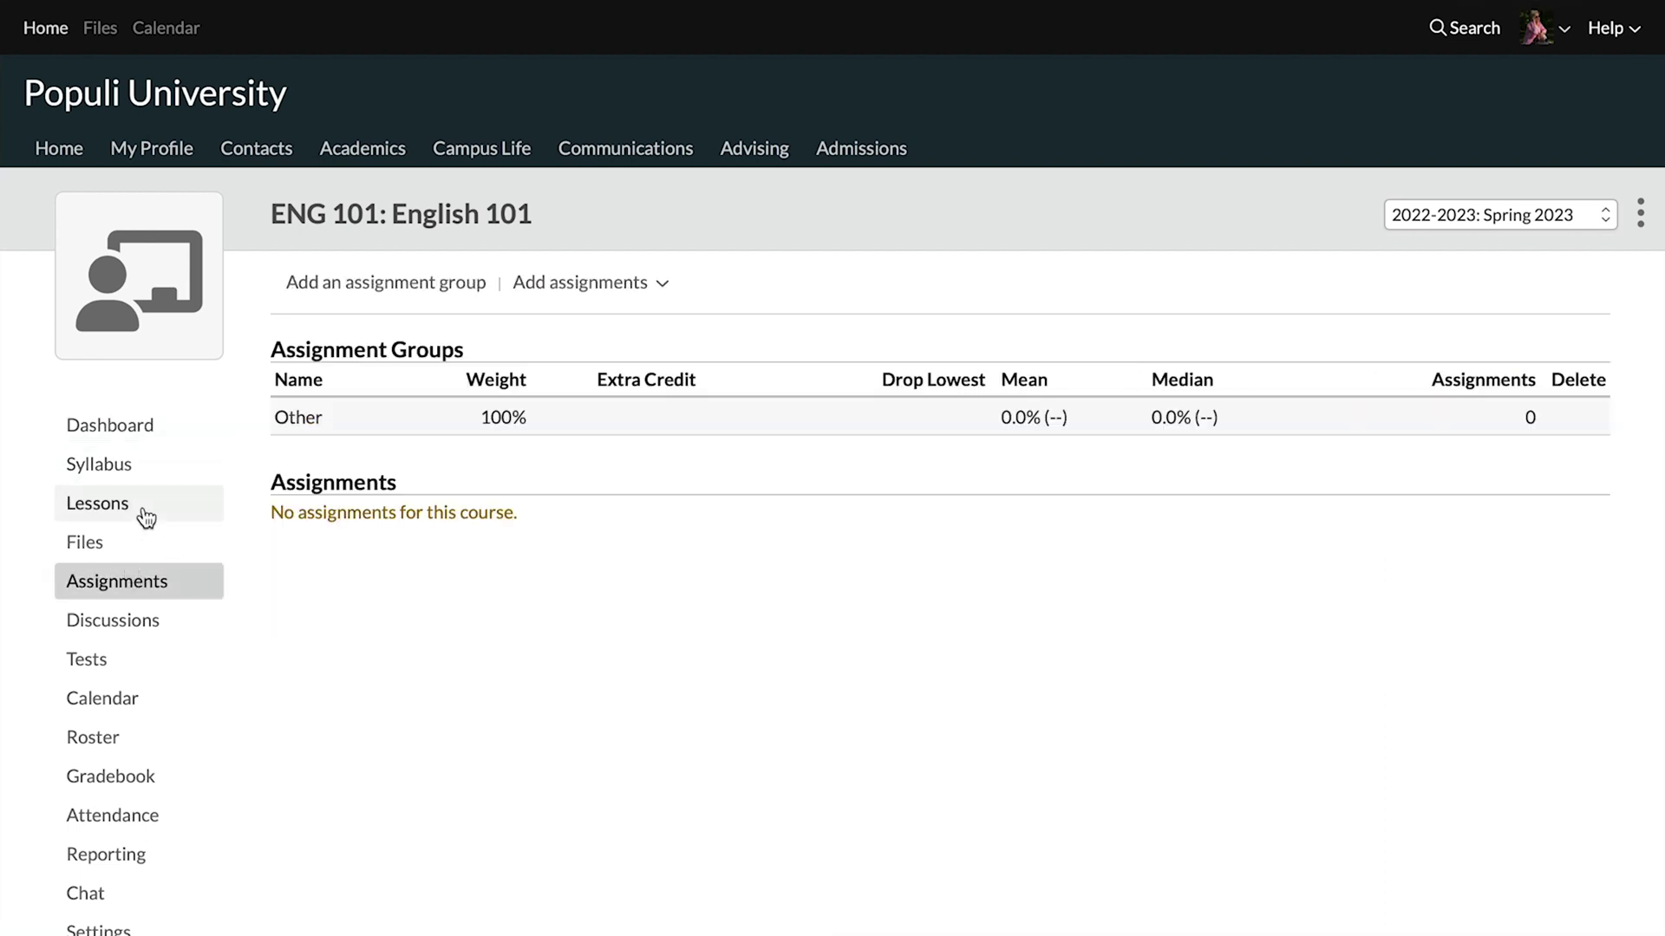
click(133, 511)
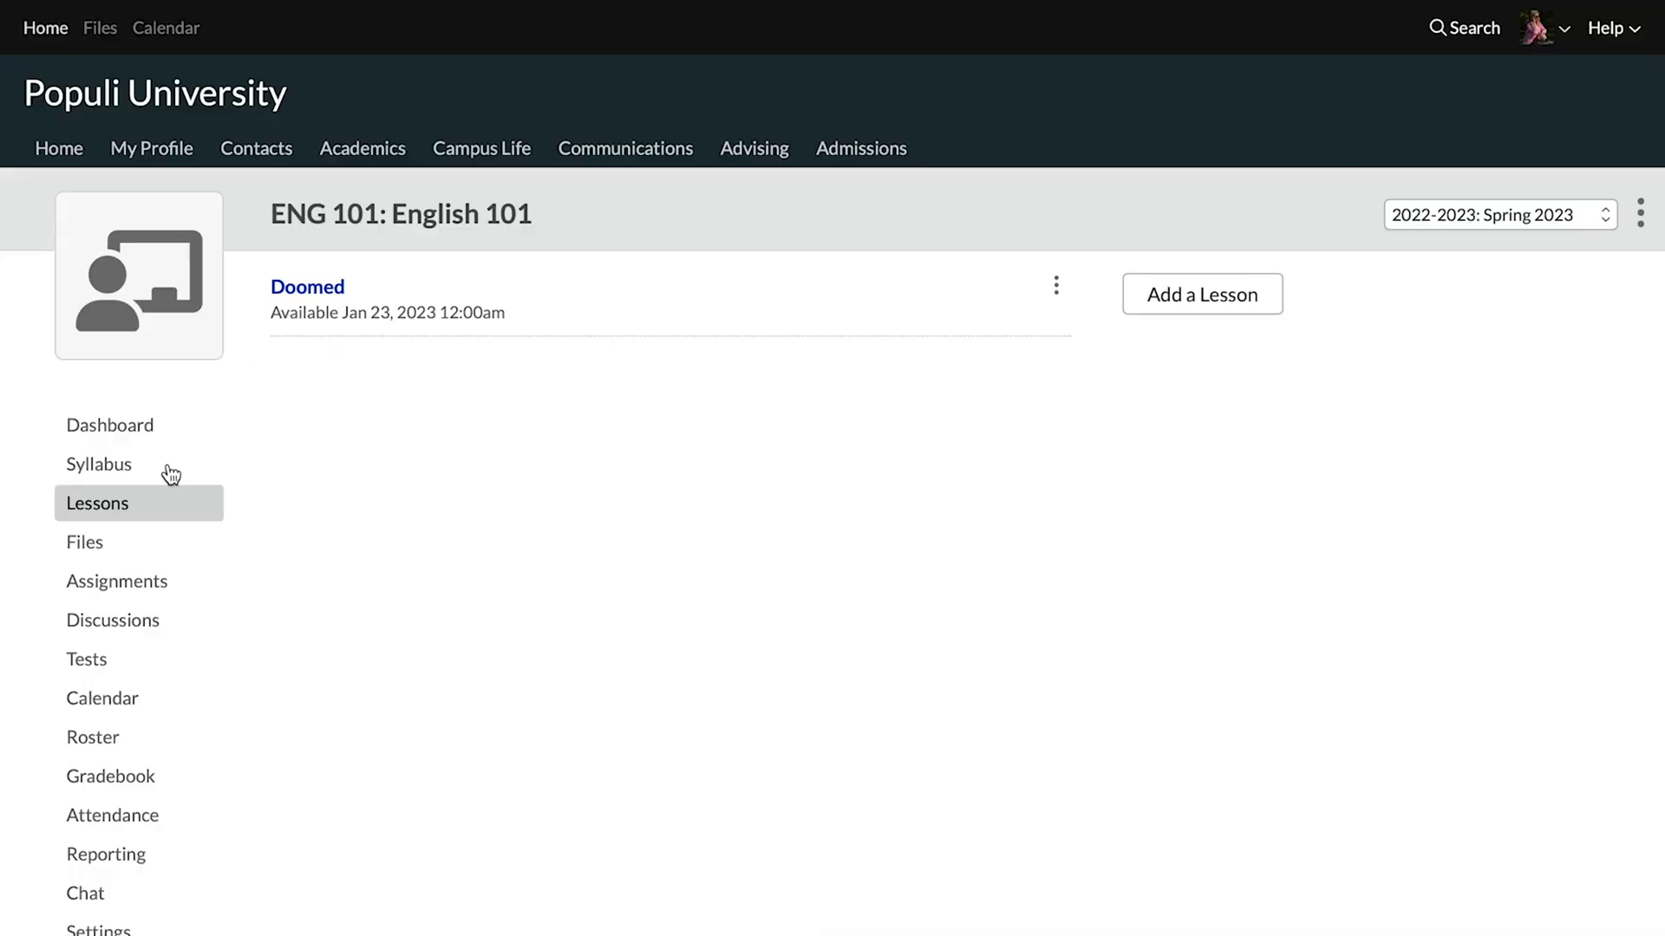
Clone Assignments, Lessons and Tests from ENG 101 Fall 2022 into this course and save
click(180, 925)
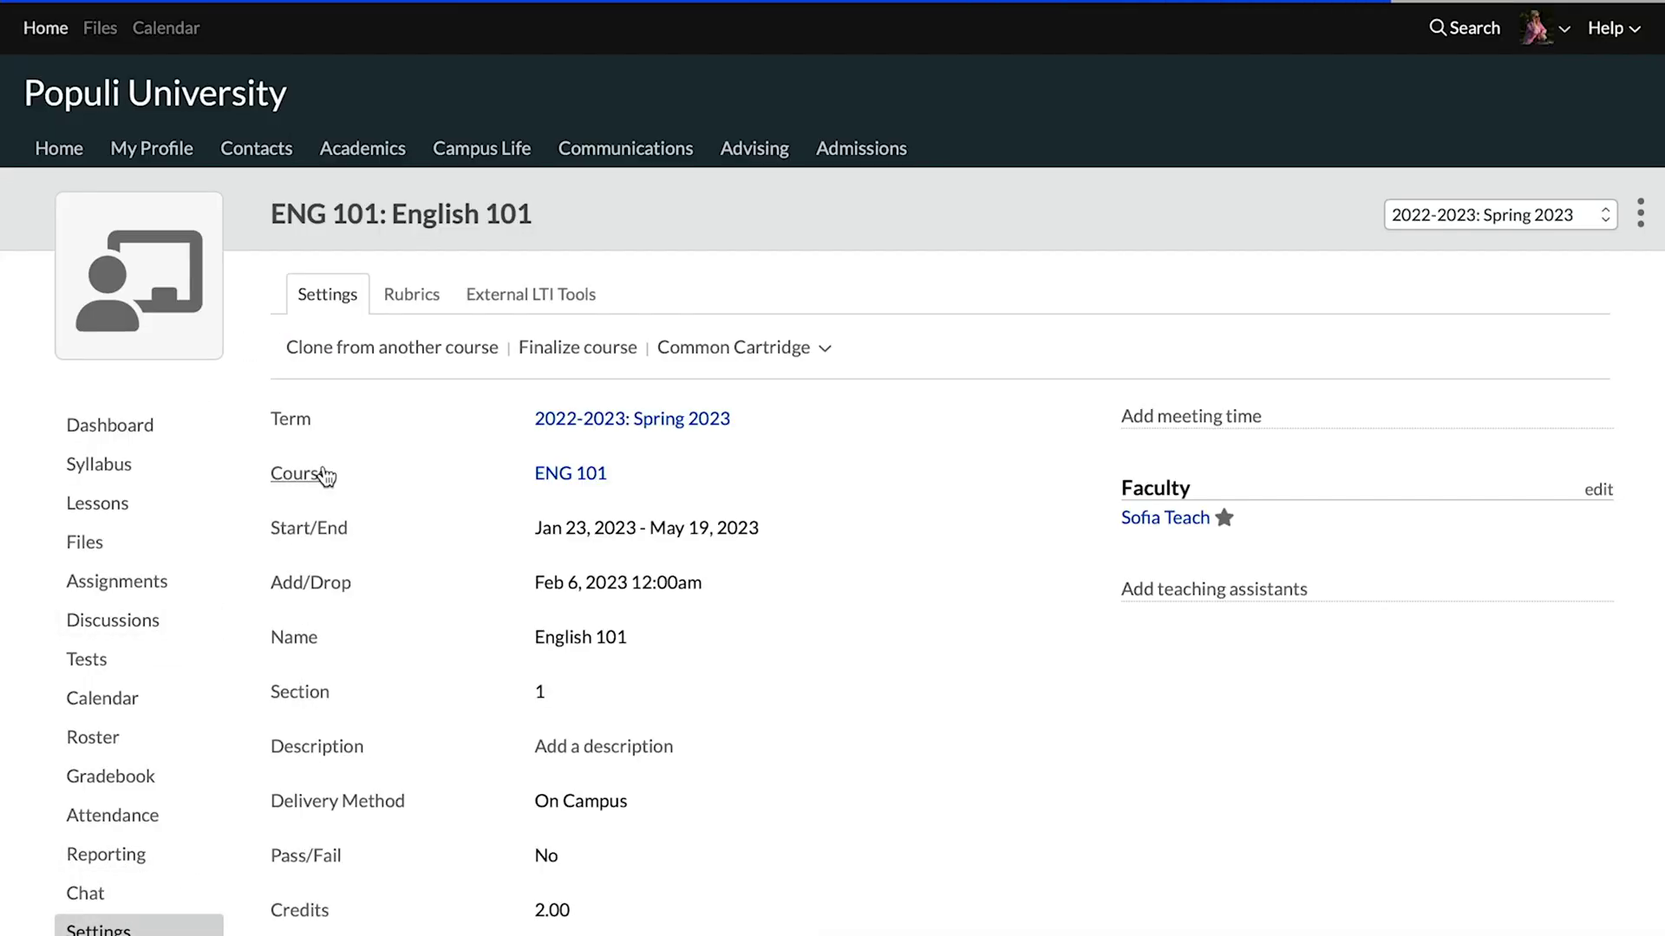
click(383, 348)
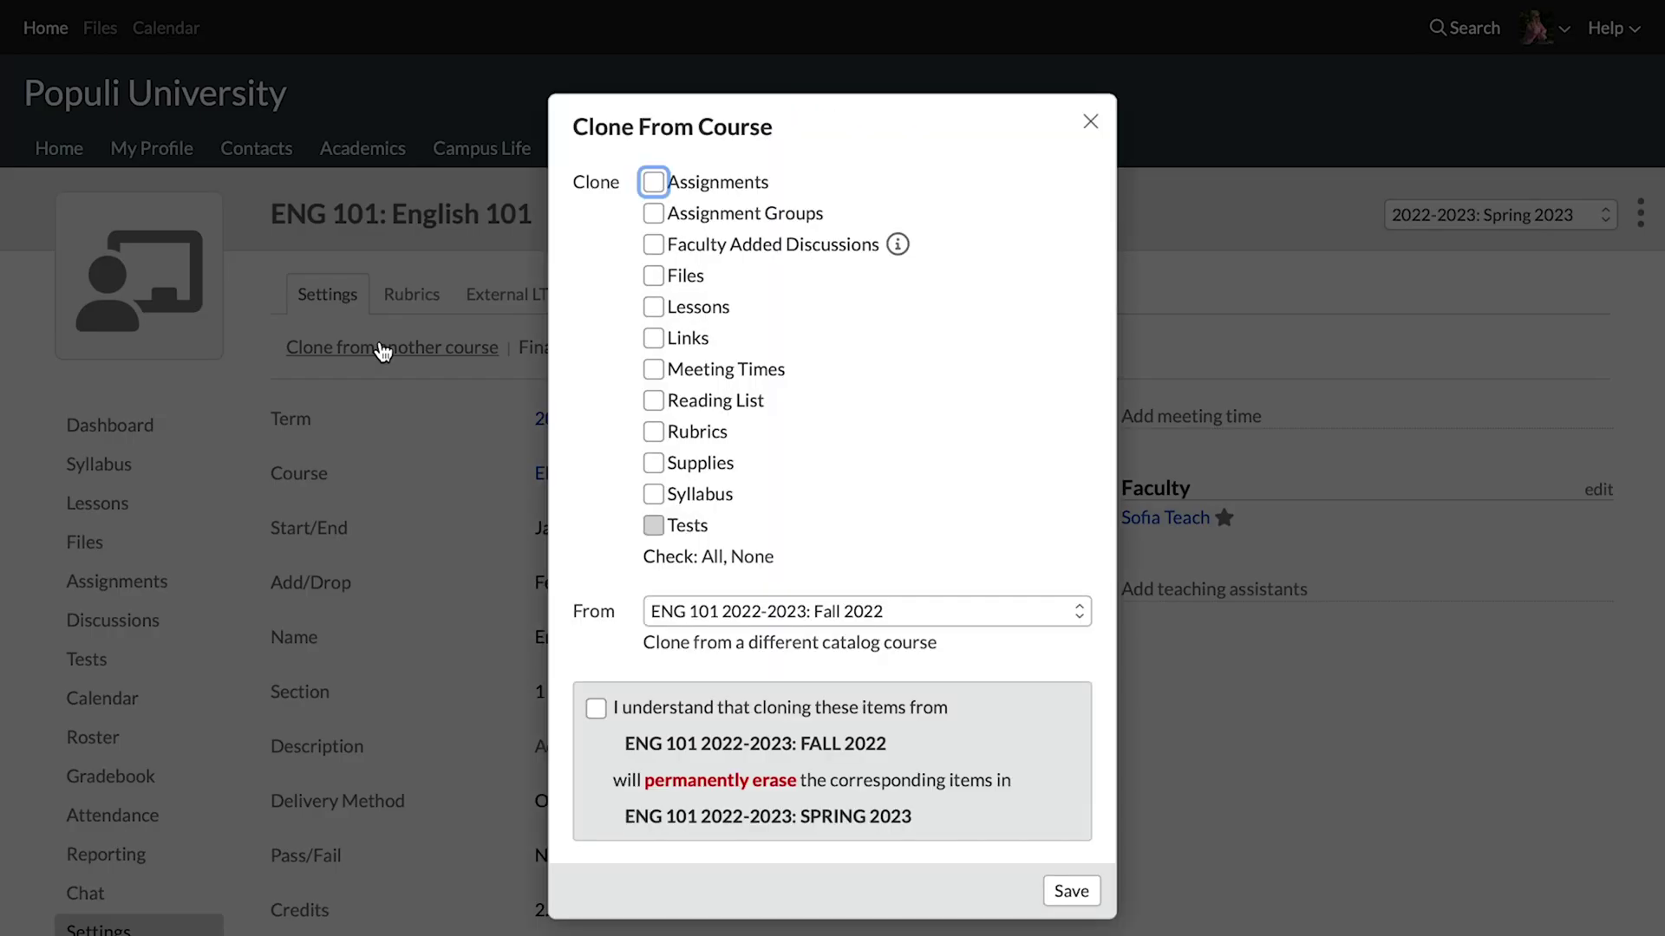
click(654, 182)
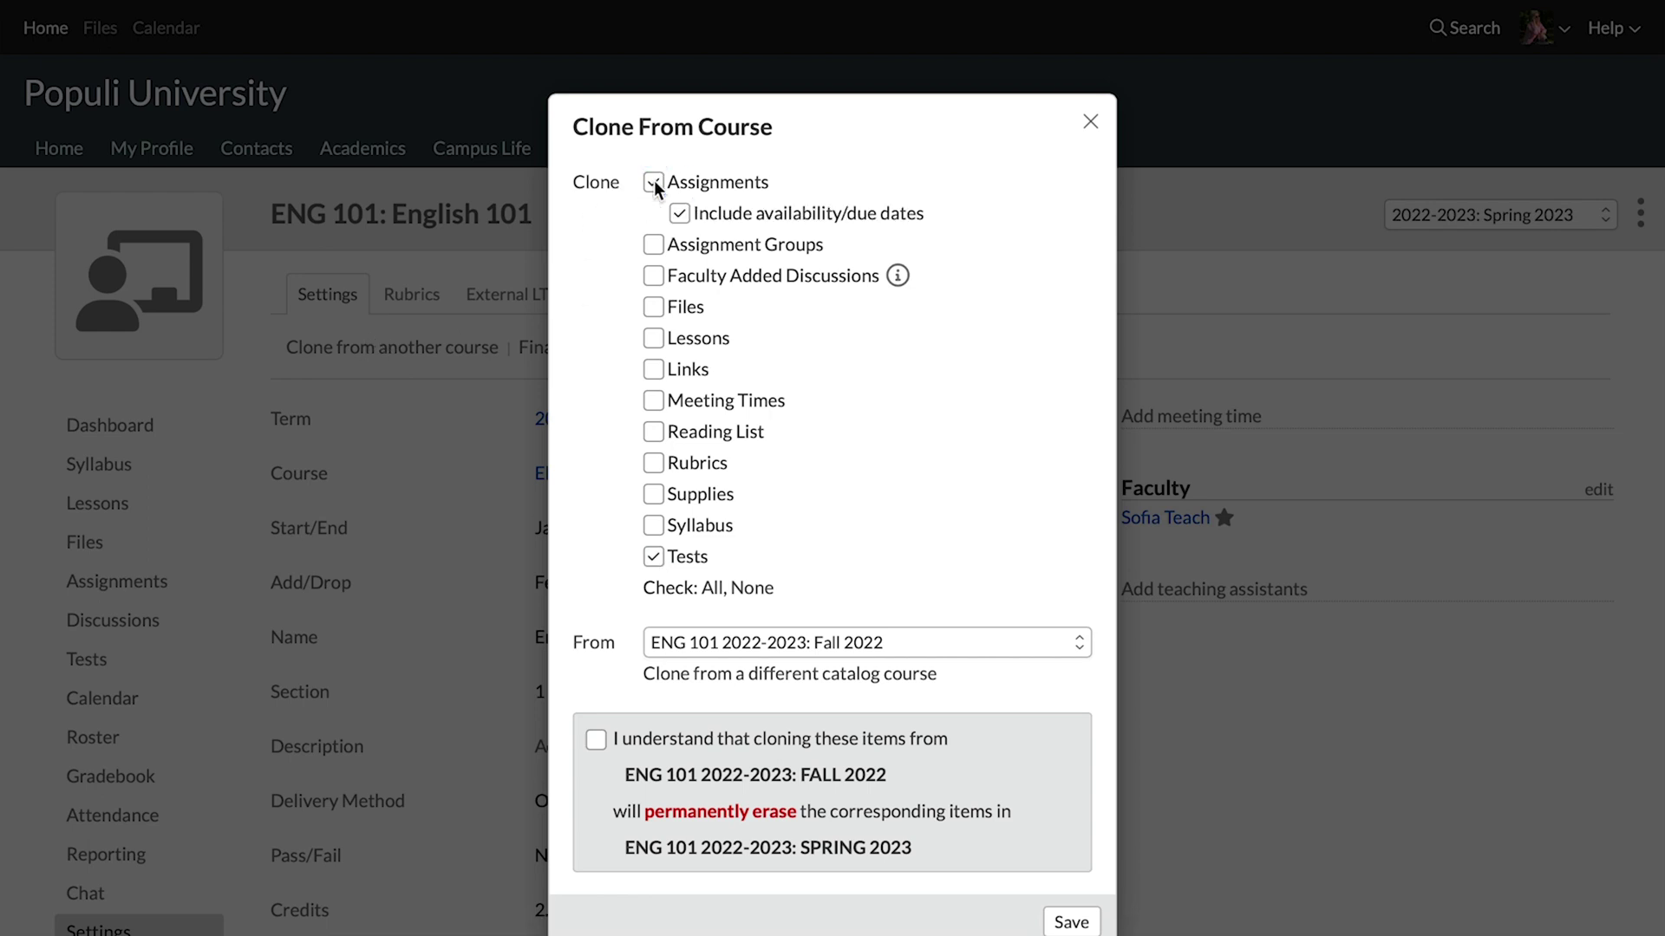
click(652, 338)
click(867, 646)
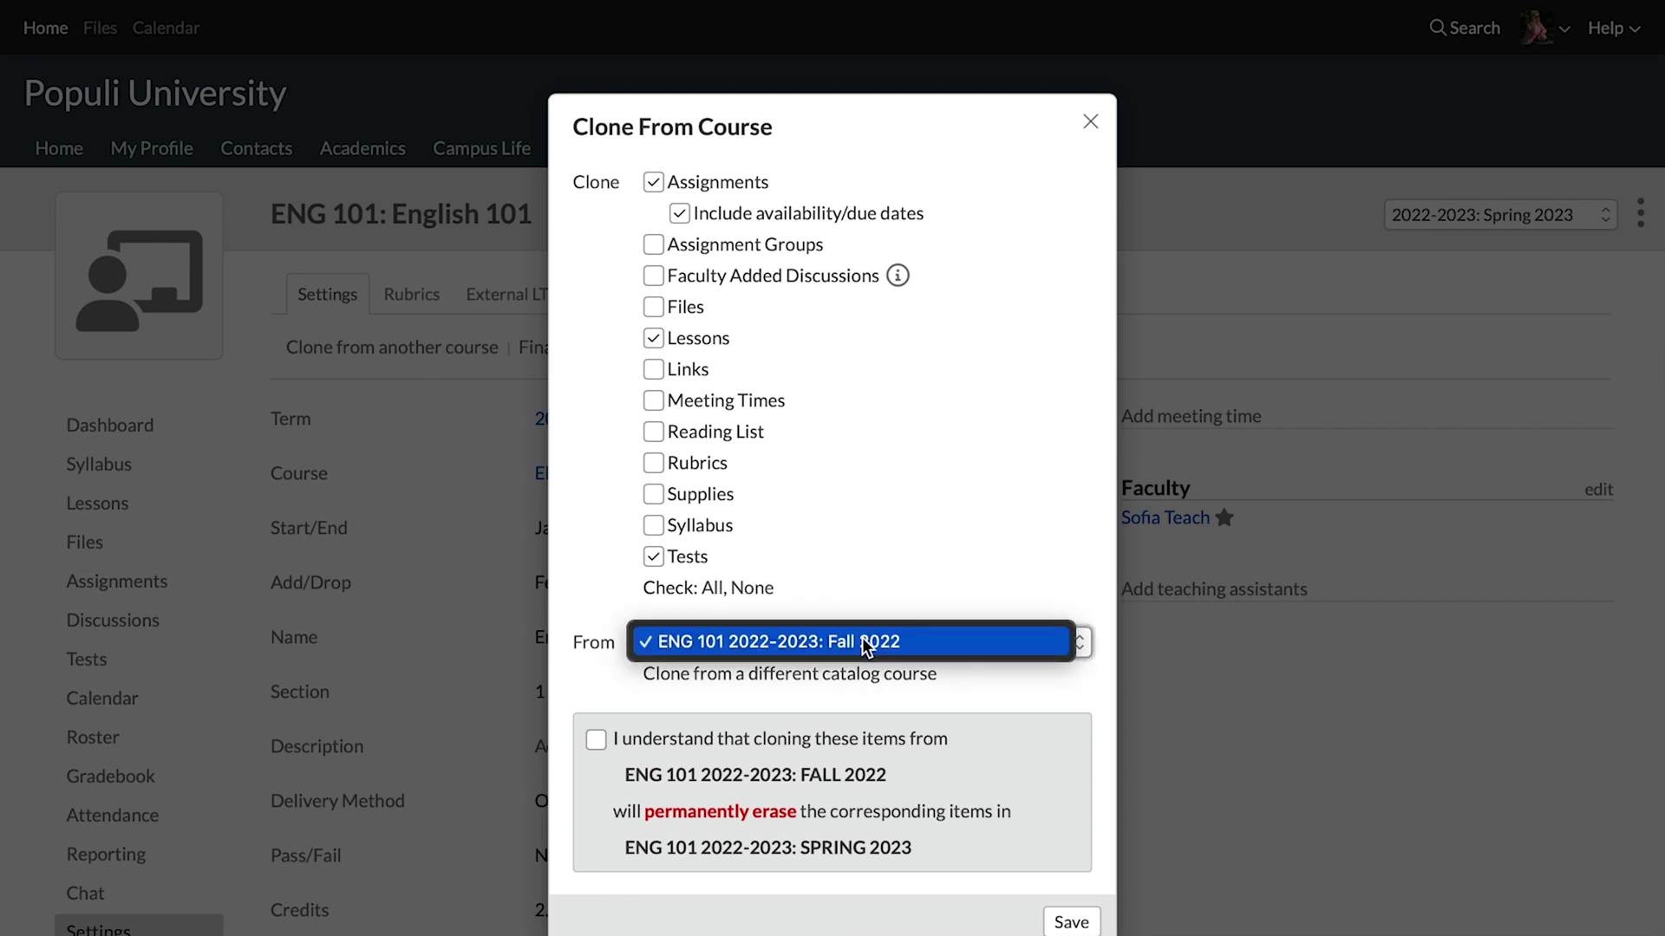
click(865, 643)
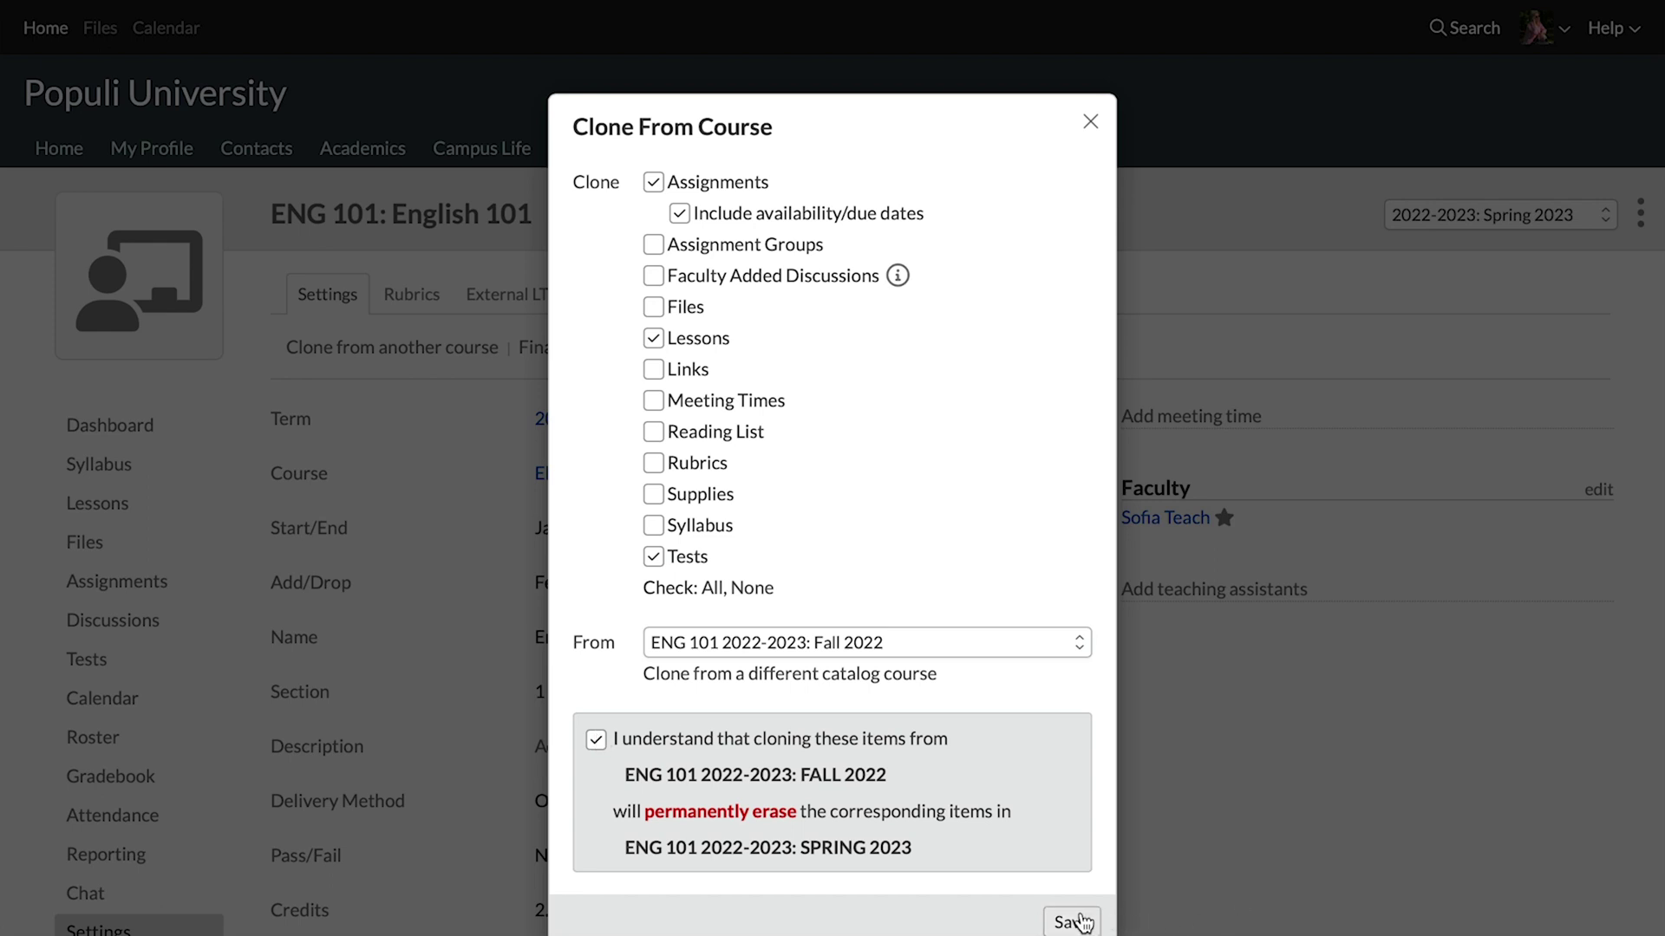
click(1075, 921)
Review the six cloned assignments, then the Introduction, Sentences, Paragraphs and Essay lessons
click(138, 577)
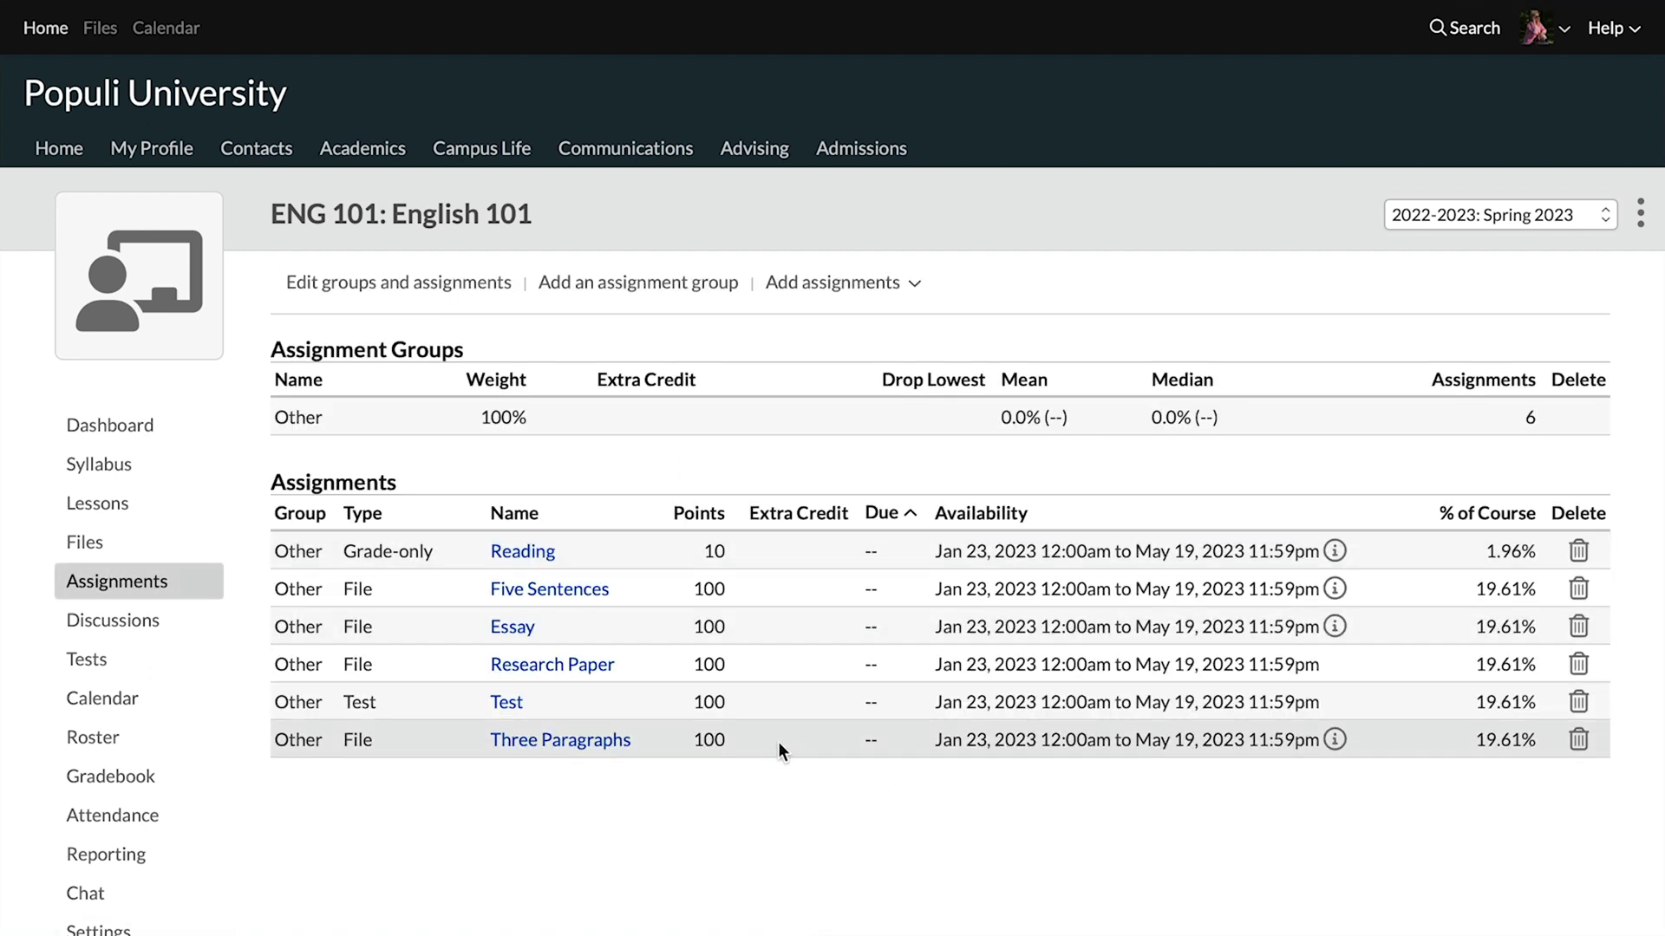
click(127, 498)
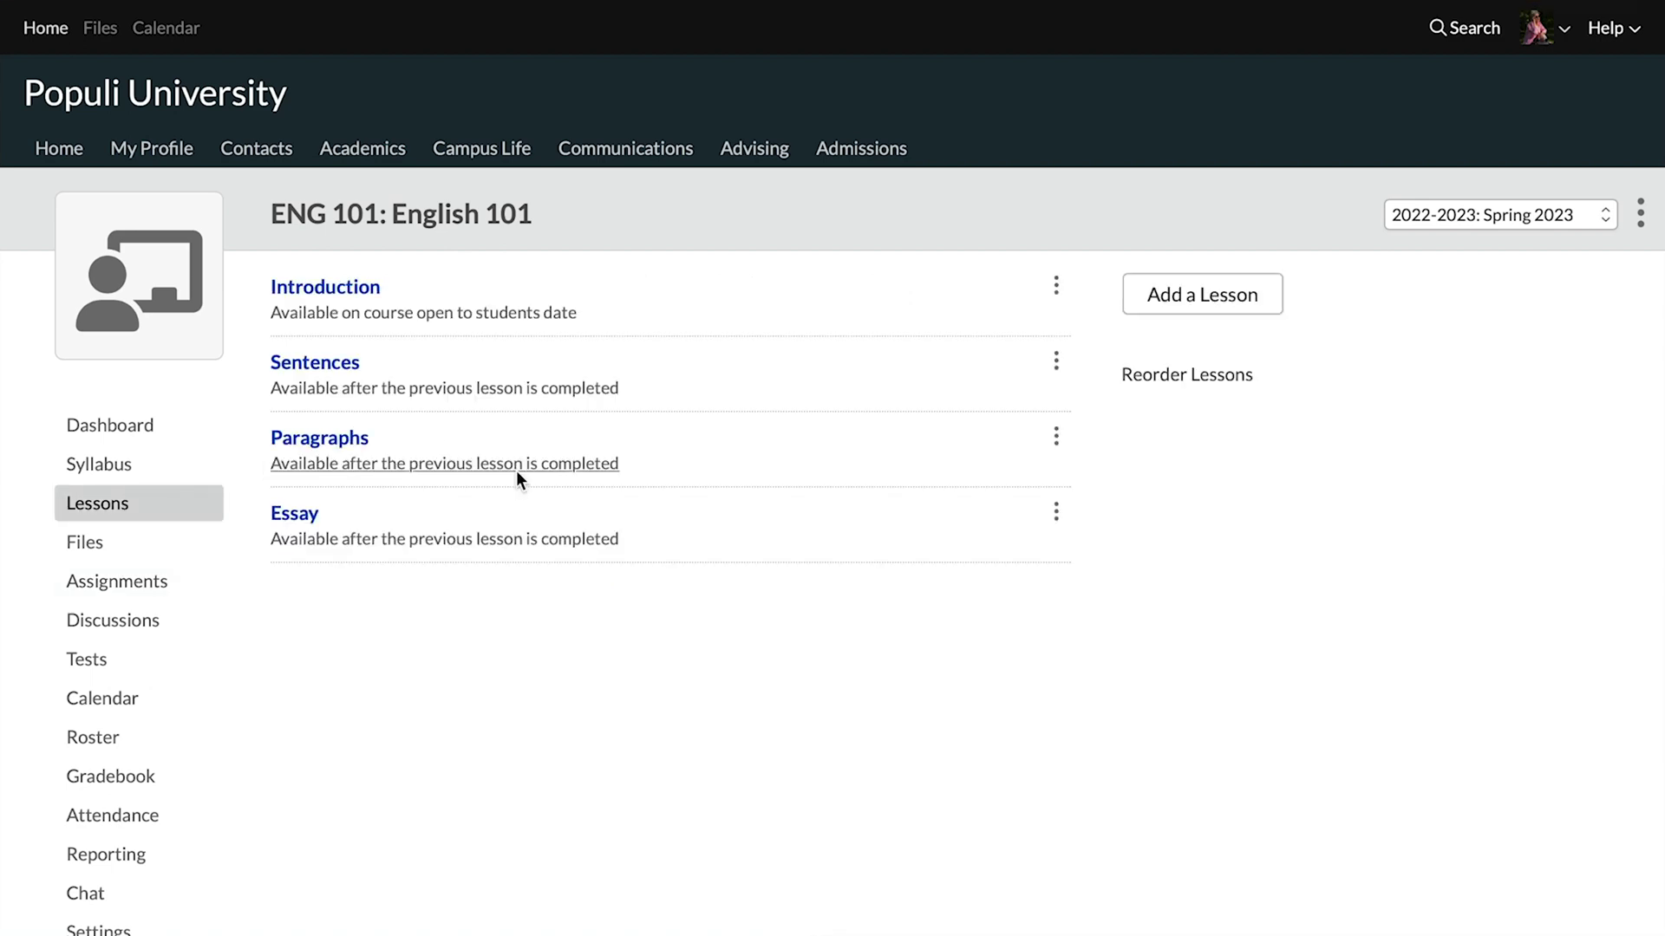